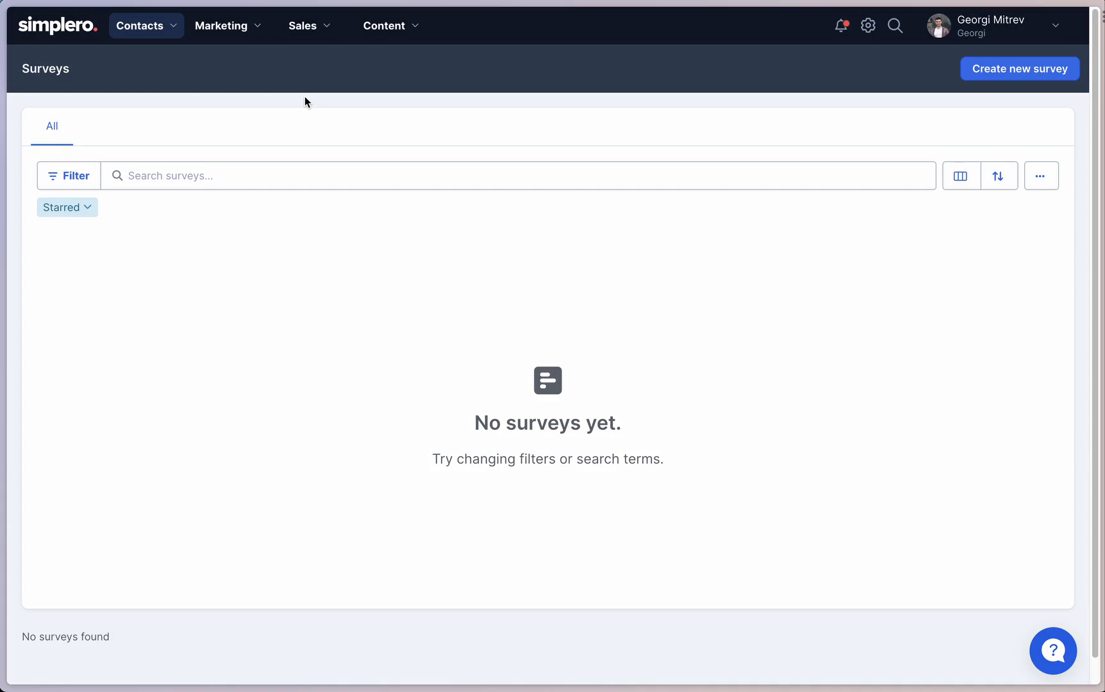
Create a new survey named "Healthy Living - feedback" from the Surveys page.
left_click(166, 32)
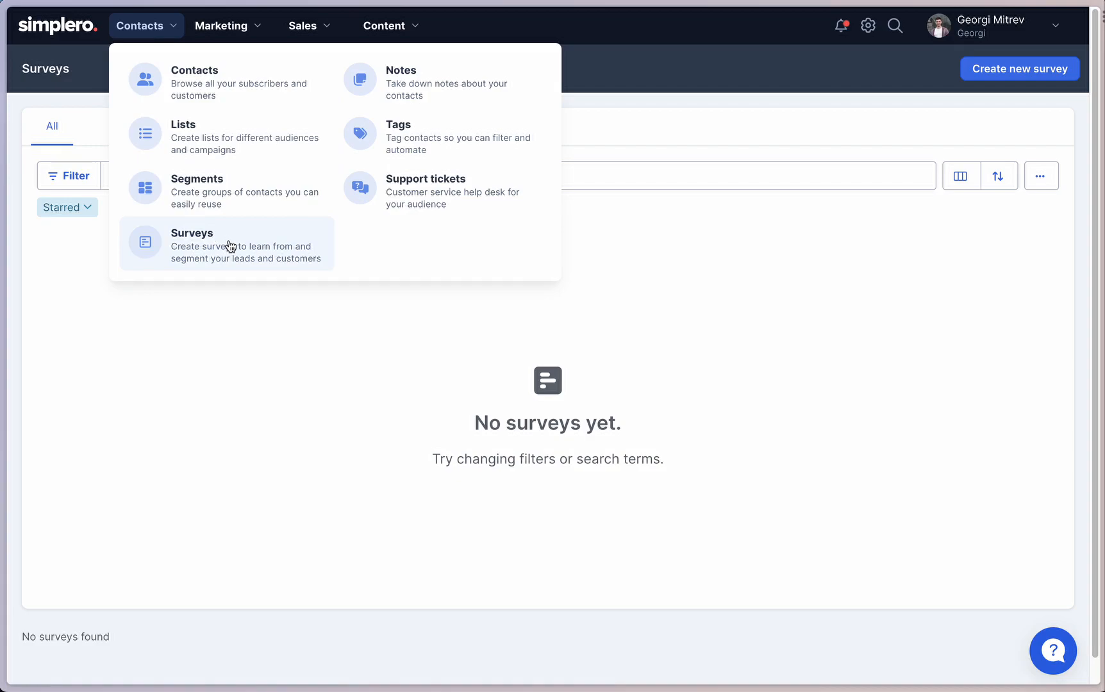
left_click(406, 404)
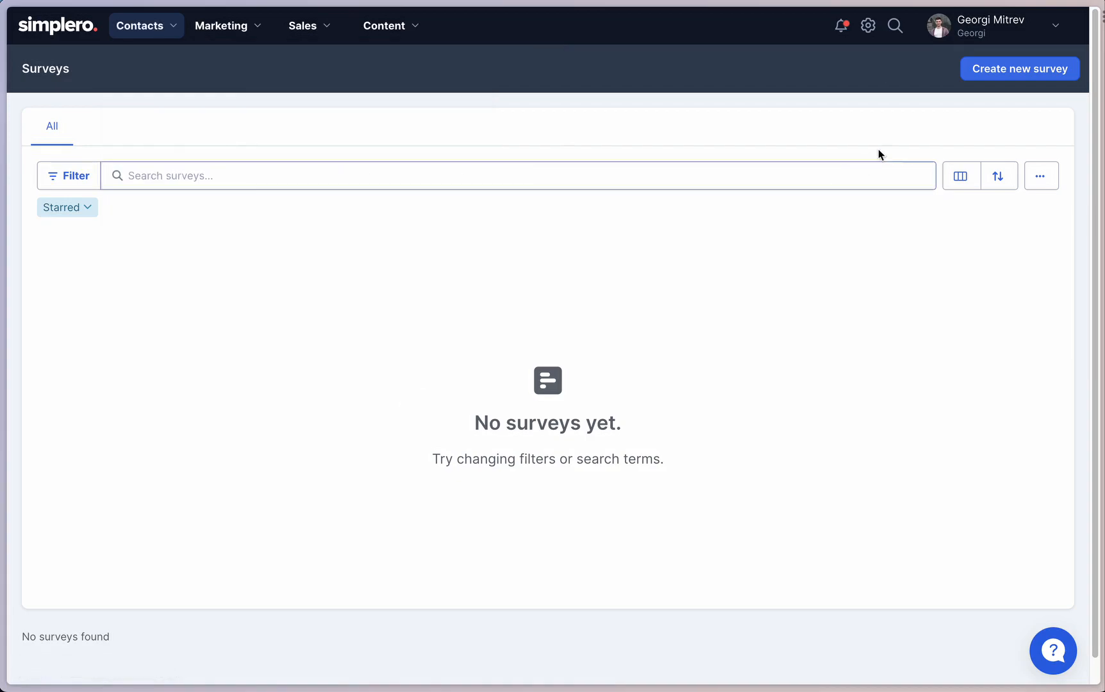
left_click(971, 79)
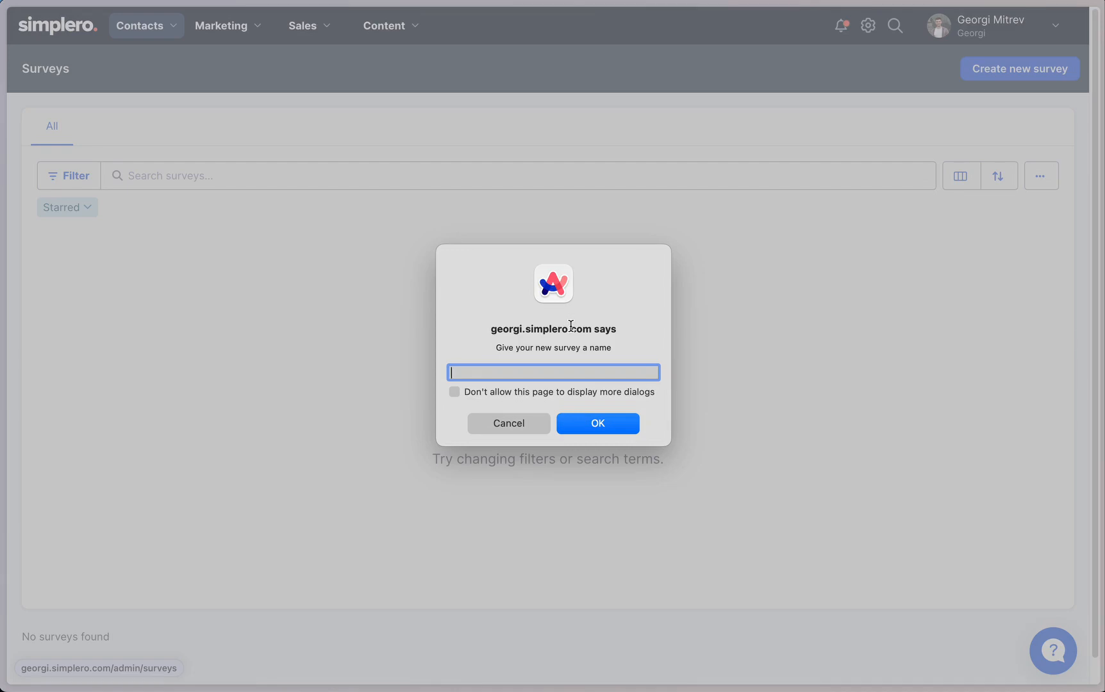
type("Healthy Living - feedbga")
key("BackSpace")
type("ack")
key("Return")
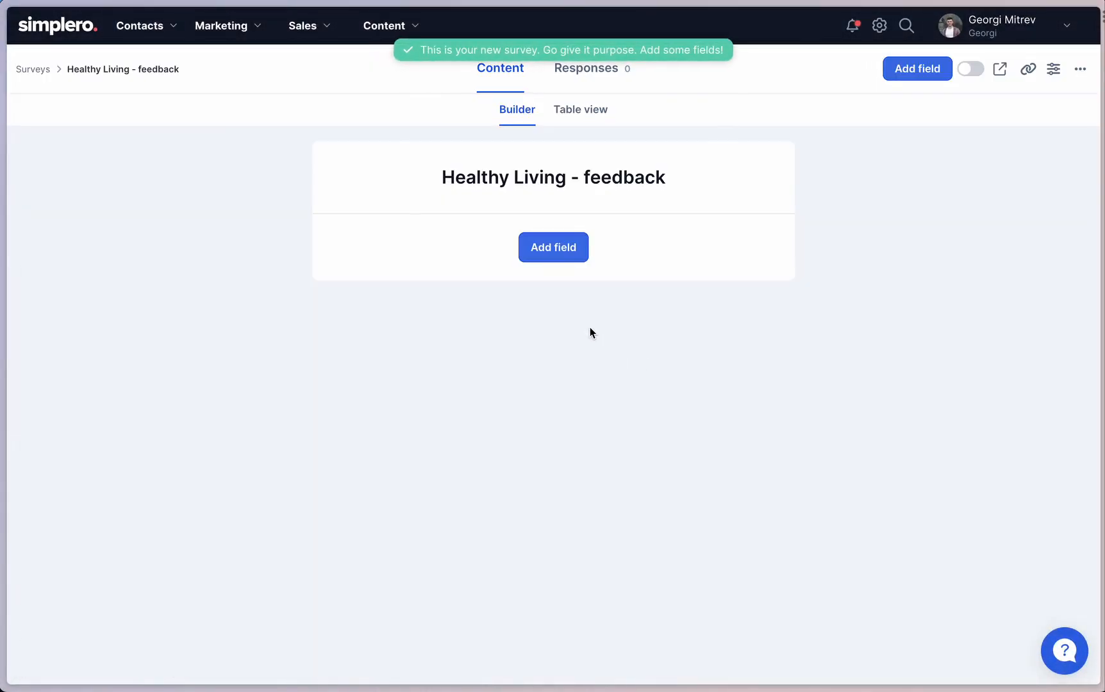
Add the Contact Email field to the empty survey.
left_click(564, 259)
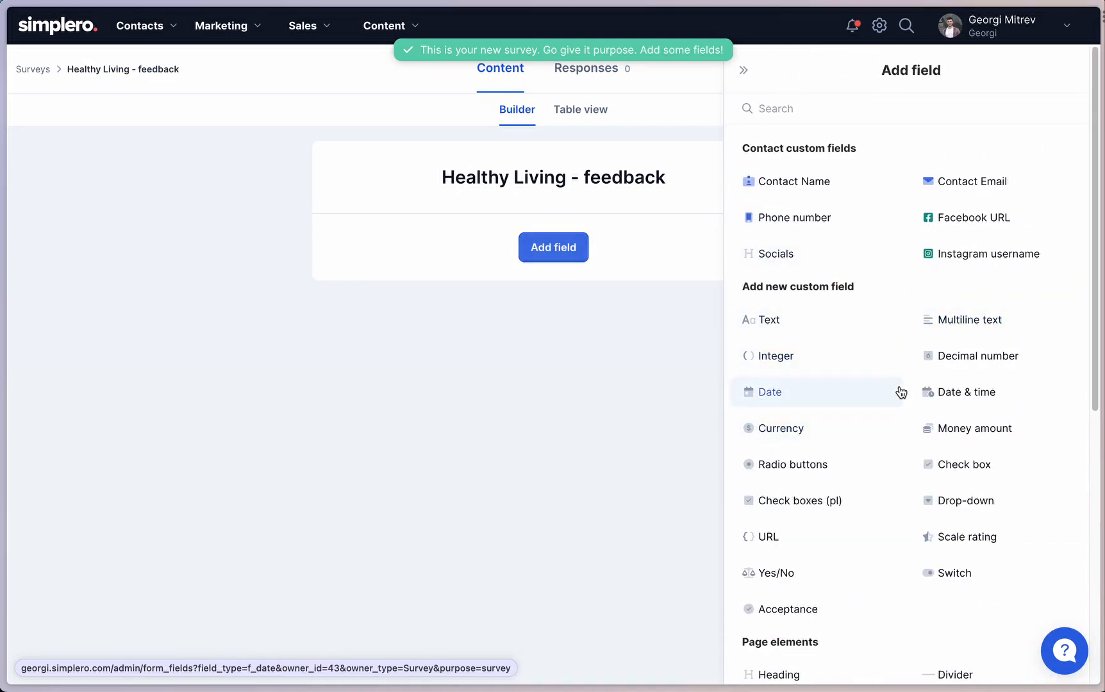
scroll(873, 397, "down", 7)
scroll(875, 324, "up", 8)
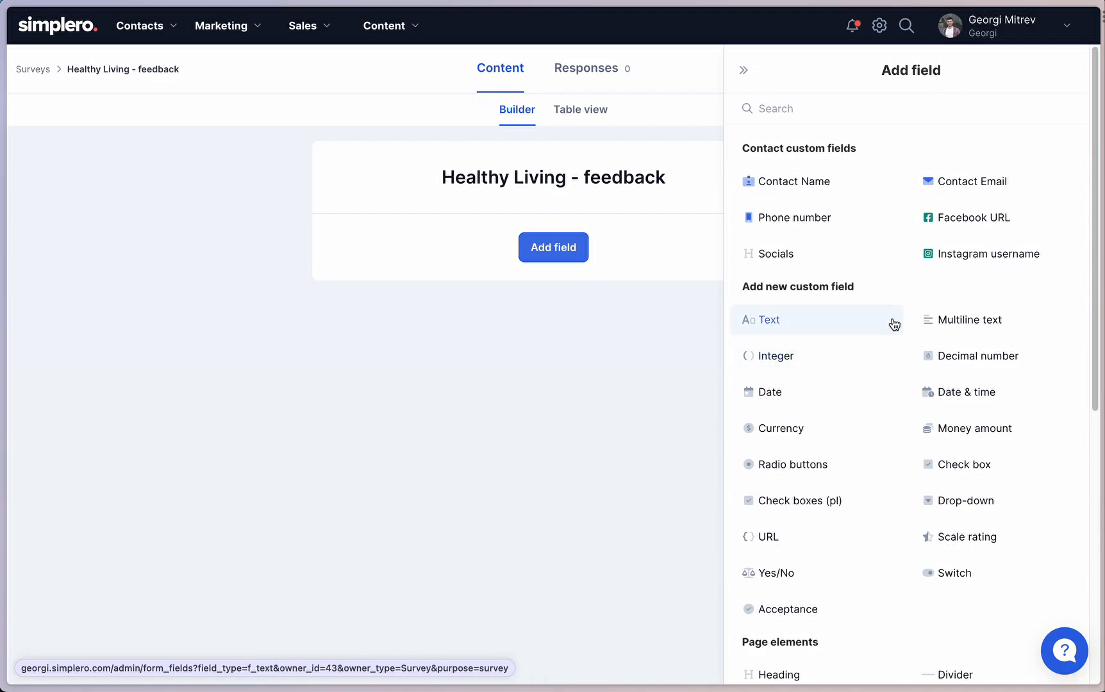
left_click(970, 186)
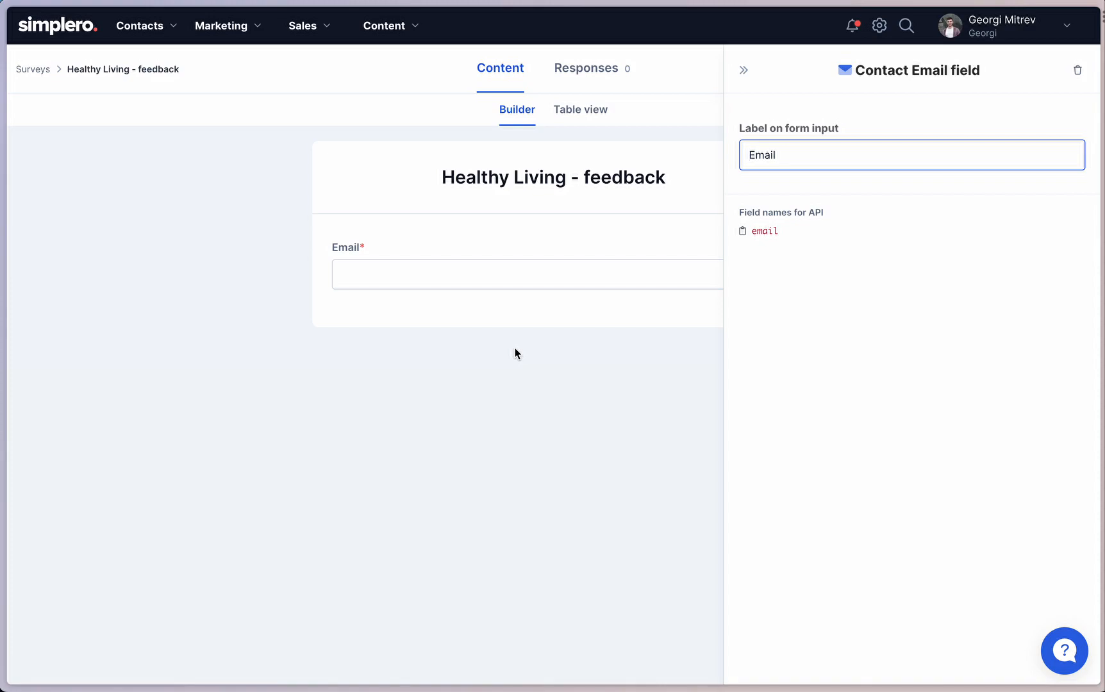
Set the email field's form label to "What's your email?" and close its settings.
left_click(168, 33)
left_click_drag(880, 150, 657, 170)
type("W")
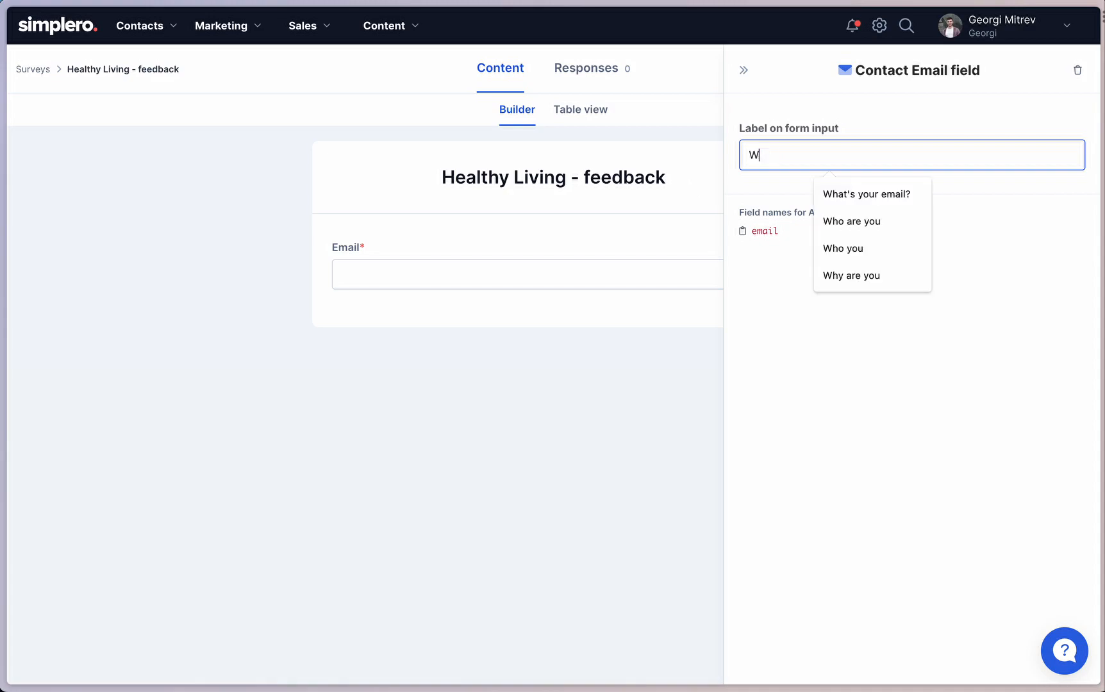
type("hat's your email?")
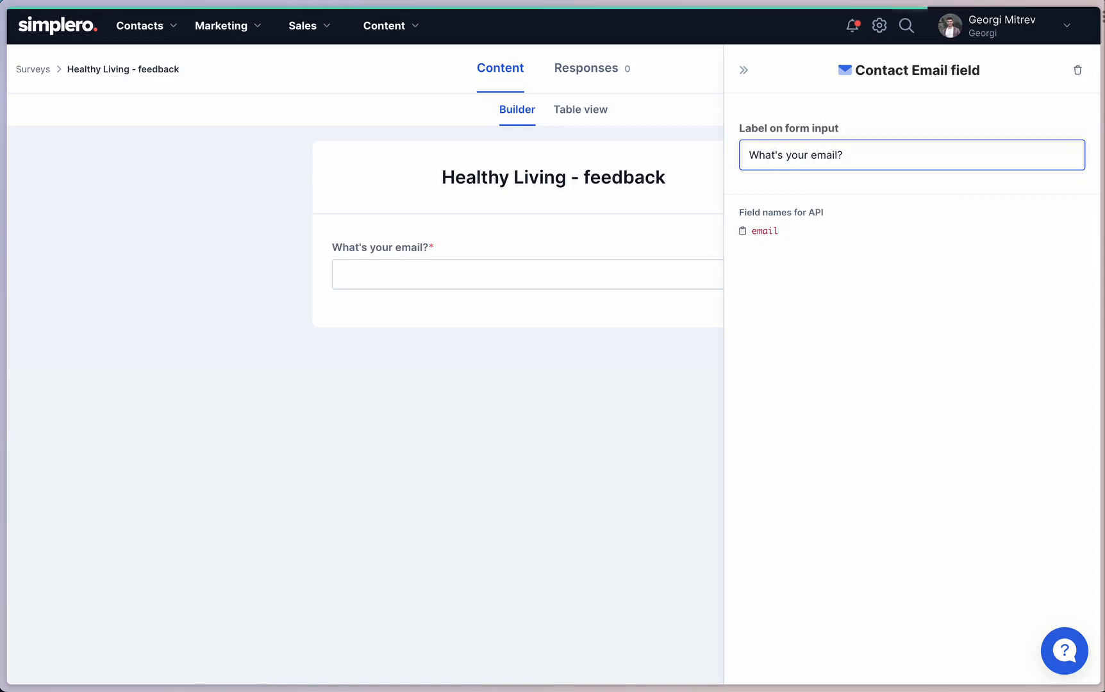
left_click(743, 70)
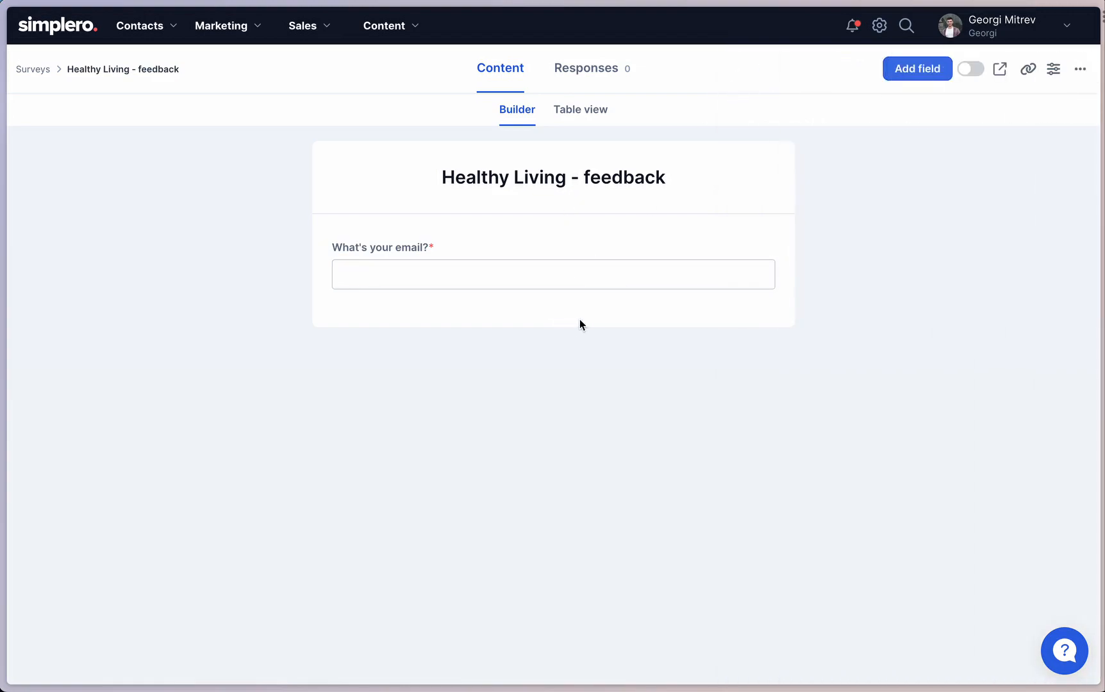
Add the Country contact field after the email question, leaving it optional, and check its list of countries.
left_click(552, 308)
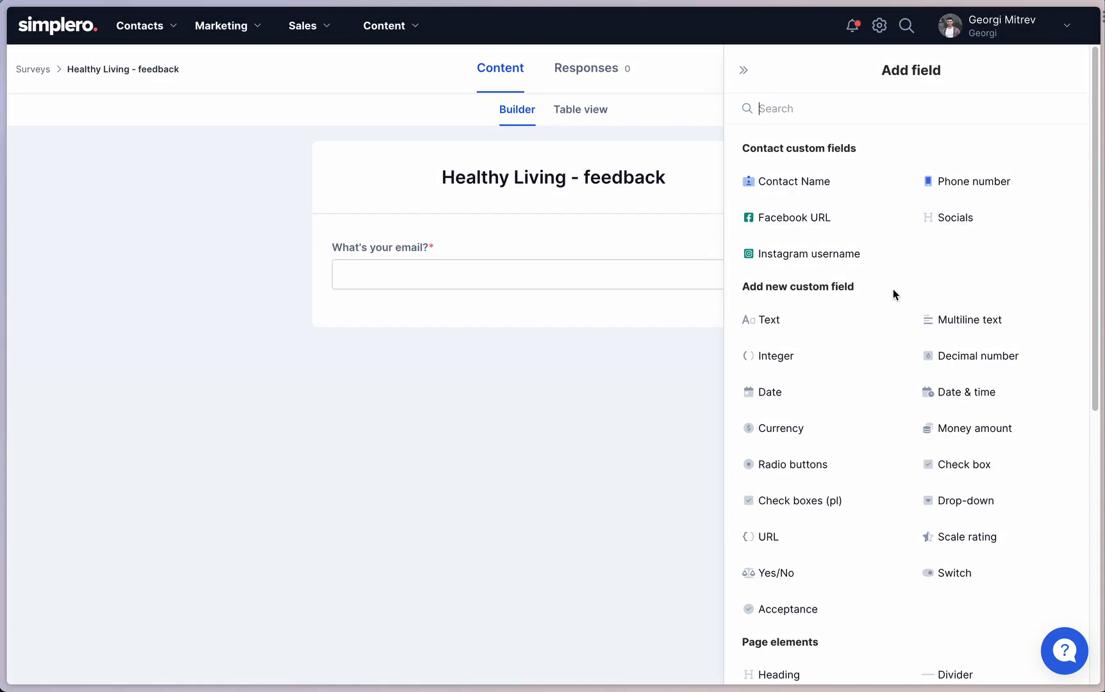
type("coun")
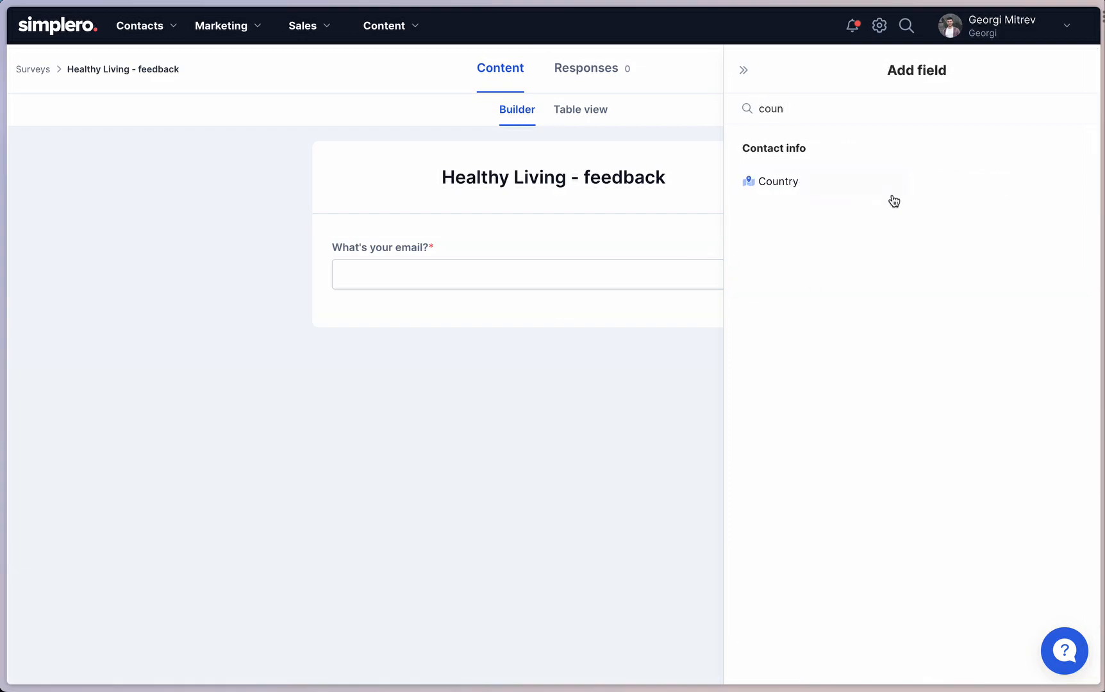
left_click(816, 188)
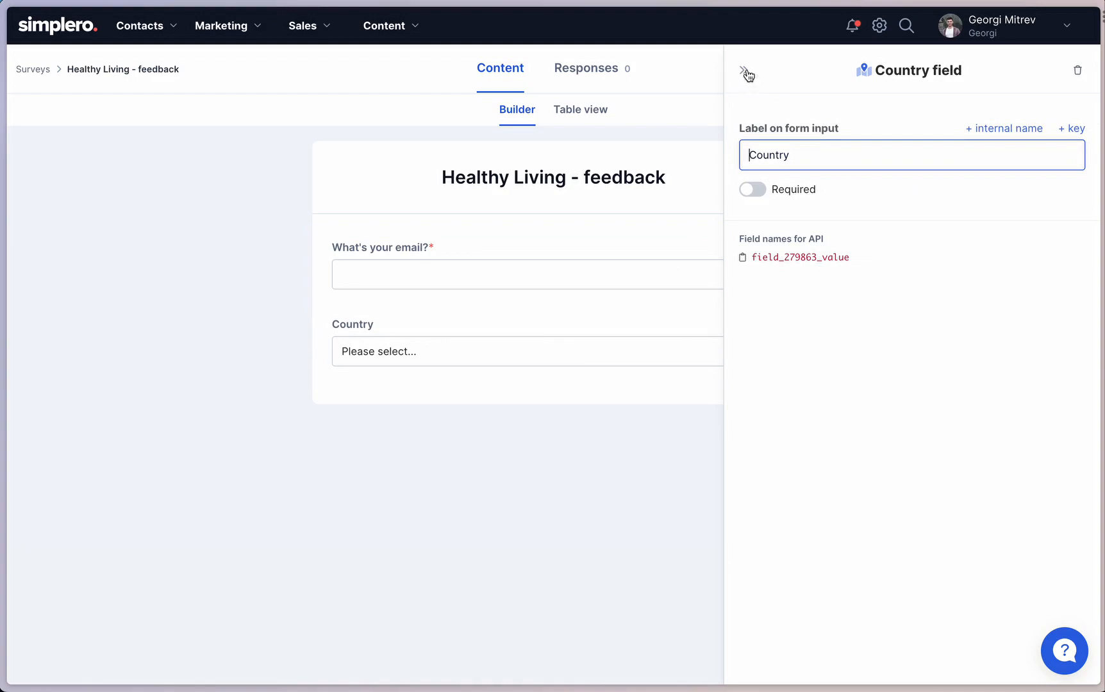
left_click(761, 191)
left_click(761, 191)
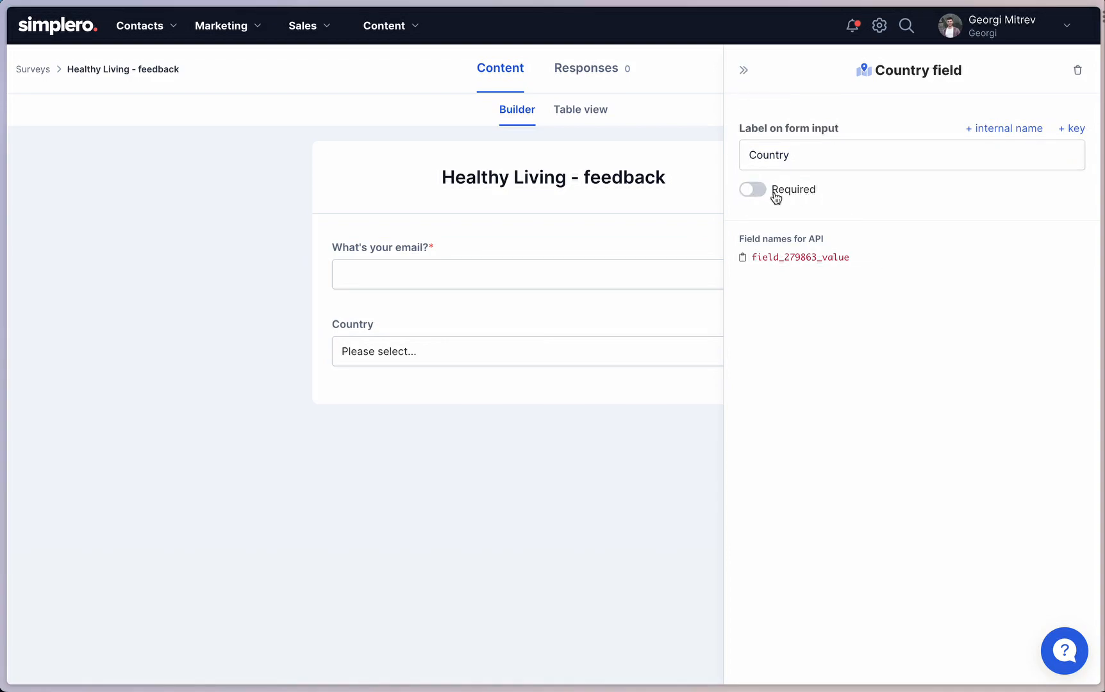
left_click(744, 71)
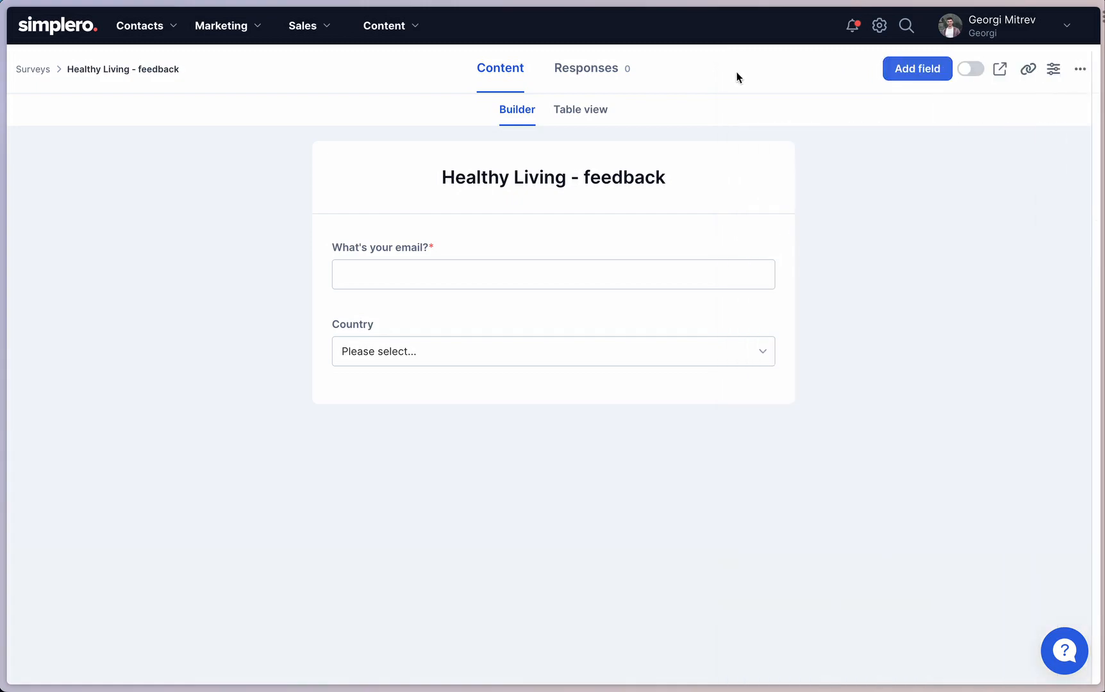
left_click(457, 353)
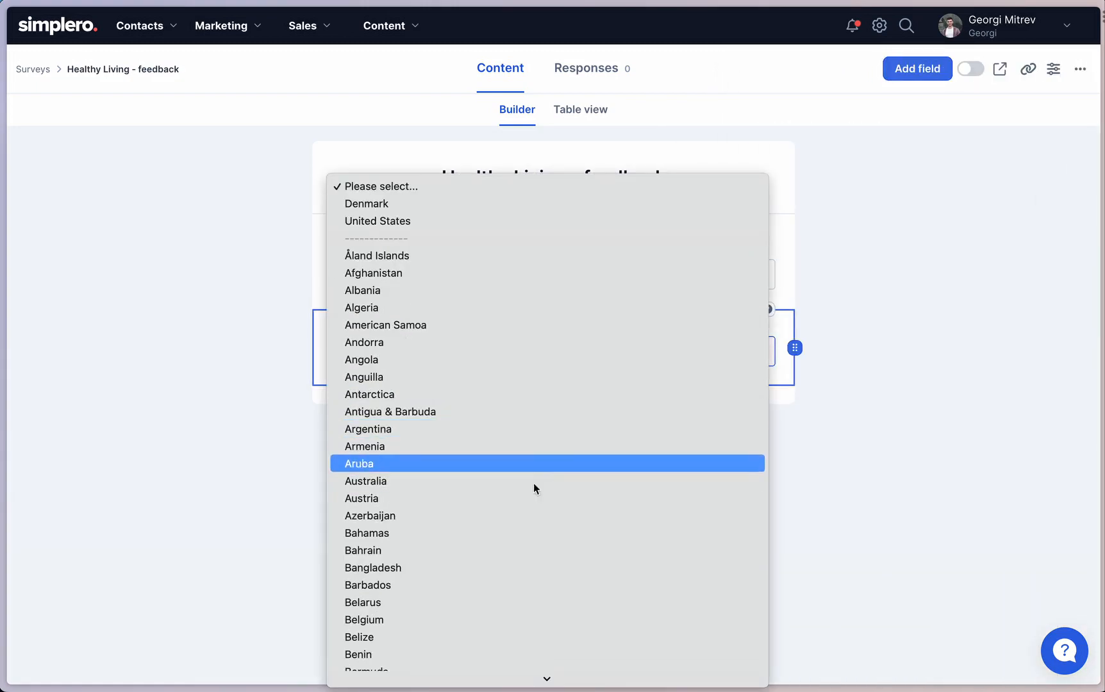
left_click(853, 408)
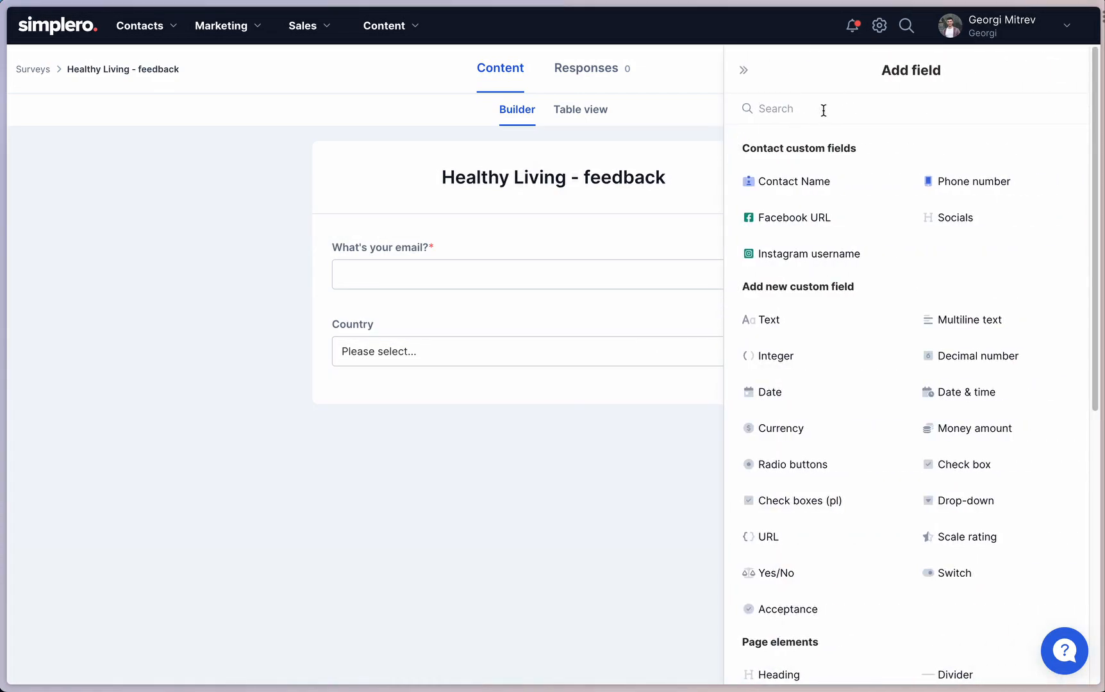
Add a Scale rating field after Country and label it "How satisfied are you with the course?".
type("ratin")
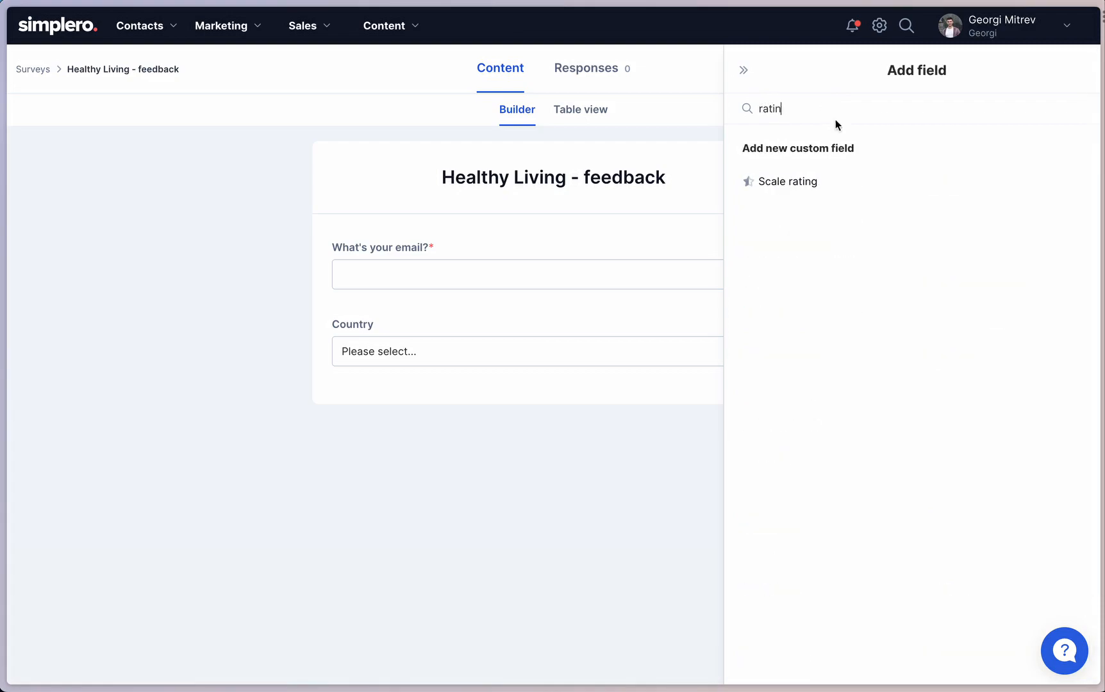
left_click(806, 190)
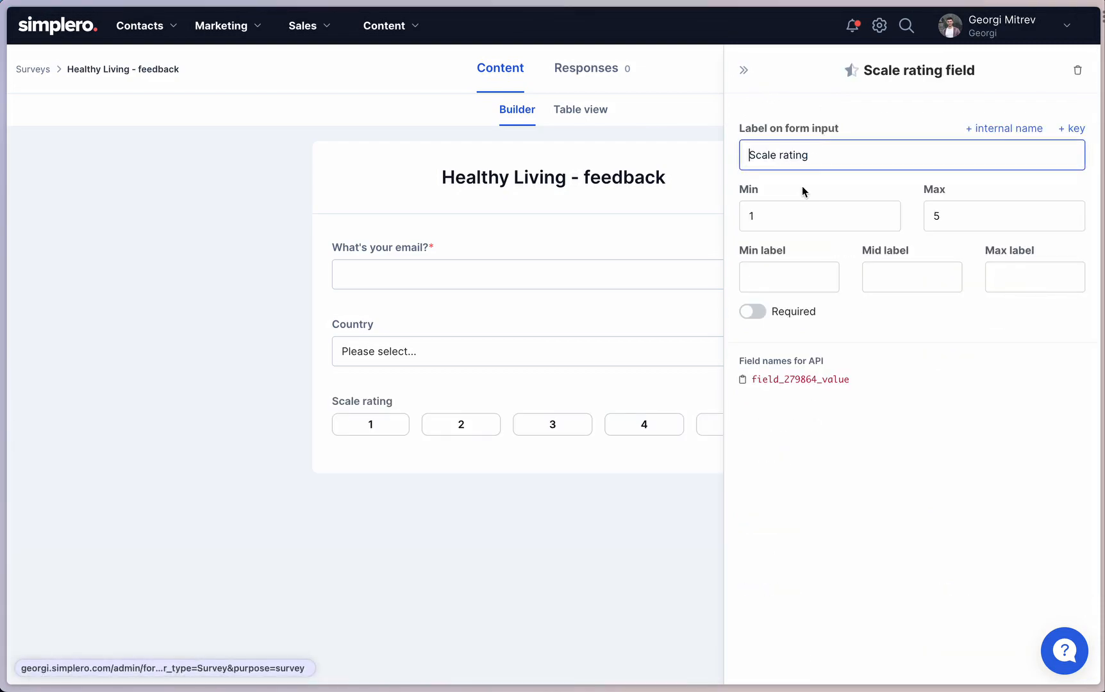
triple_click(821, 156)
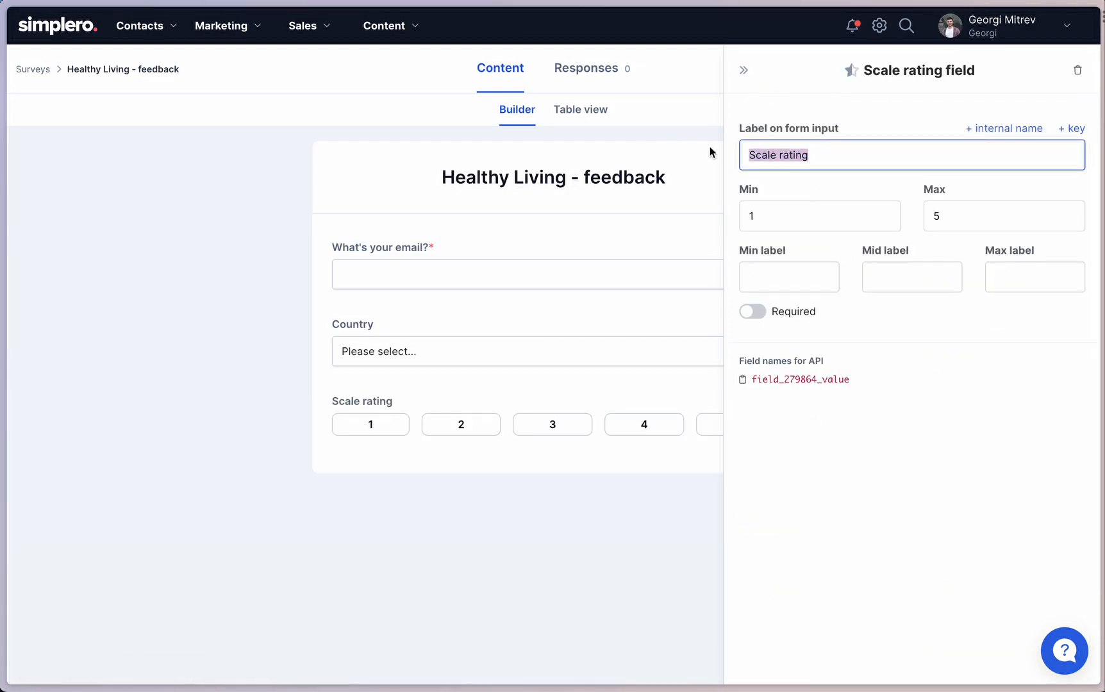
type("How satisfied ")
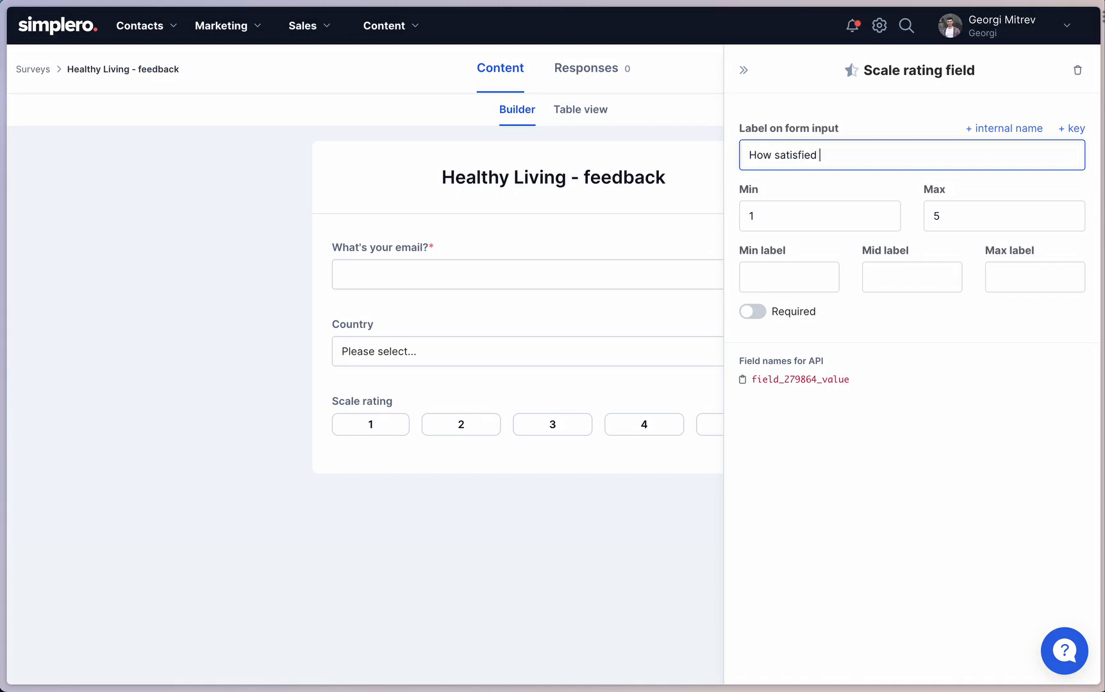
type("are you with the course?")
Try a rating range of 0 to 10 for the satisfaction question, restore it to 1 to 5, and close its settings.
left_click(782, 219)
double_click(782, 219)
type("0")
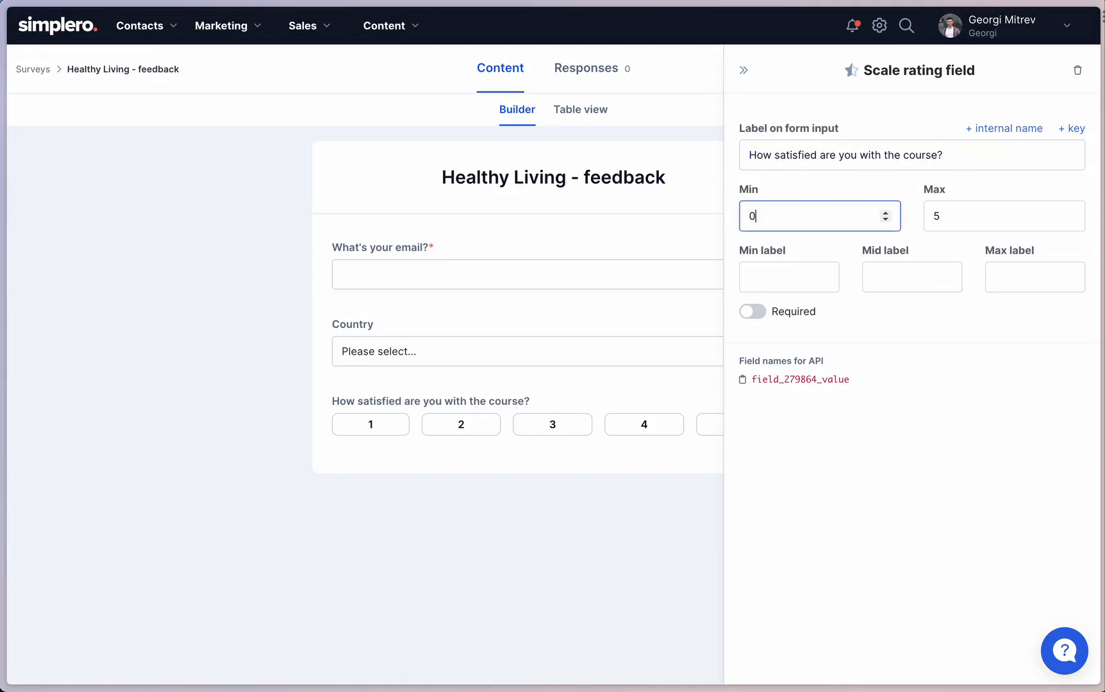
key("Tab")
type("10")
key("shift+Tab")
type("1")
key("Tab")
type("5")
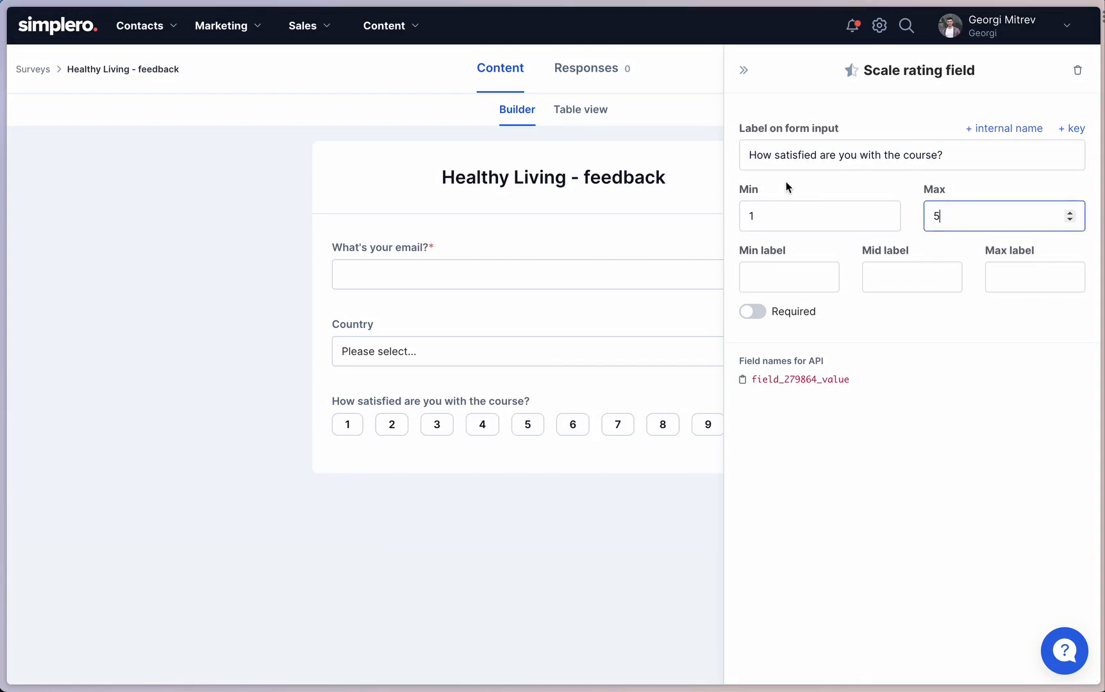
left_click(744, 75)
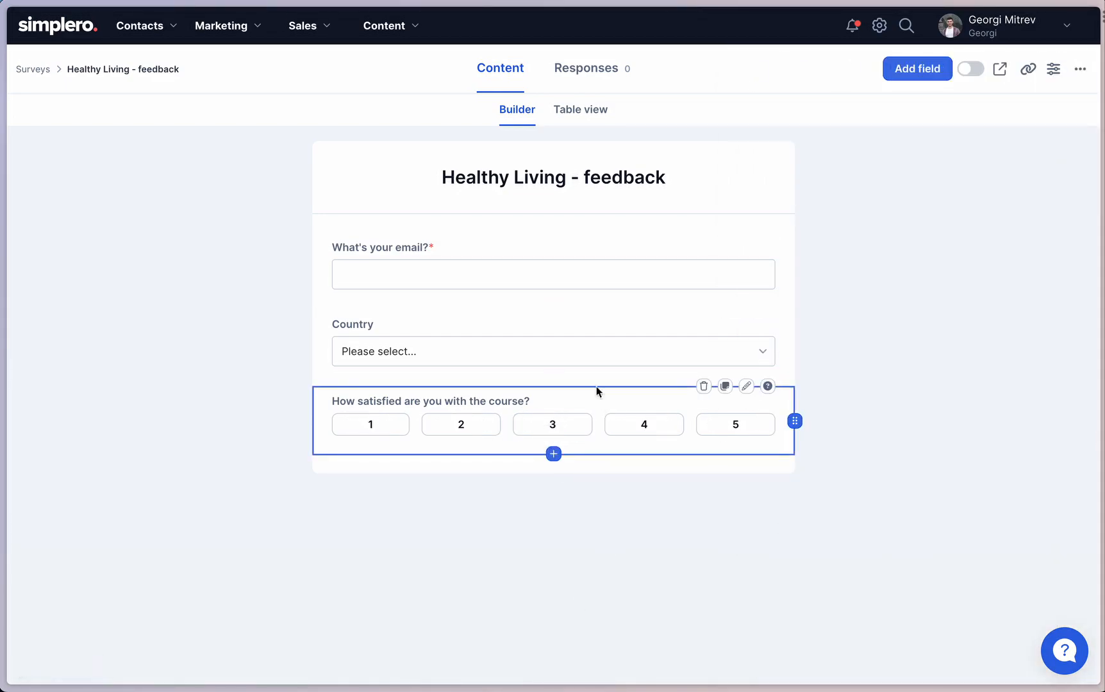
mouse_move(788, 360)
left_mouse_down()
mouse_move(781, 451)
mouse_move(785, 307)
mouse_move(795, 353)
left_mouse_up()
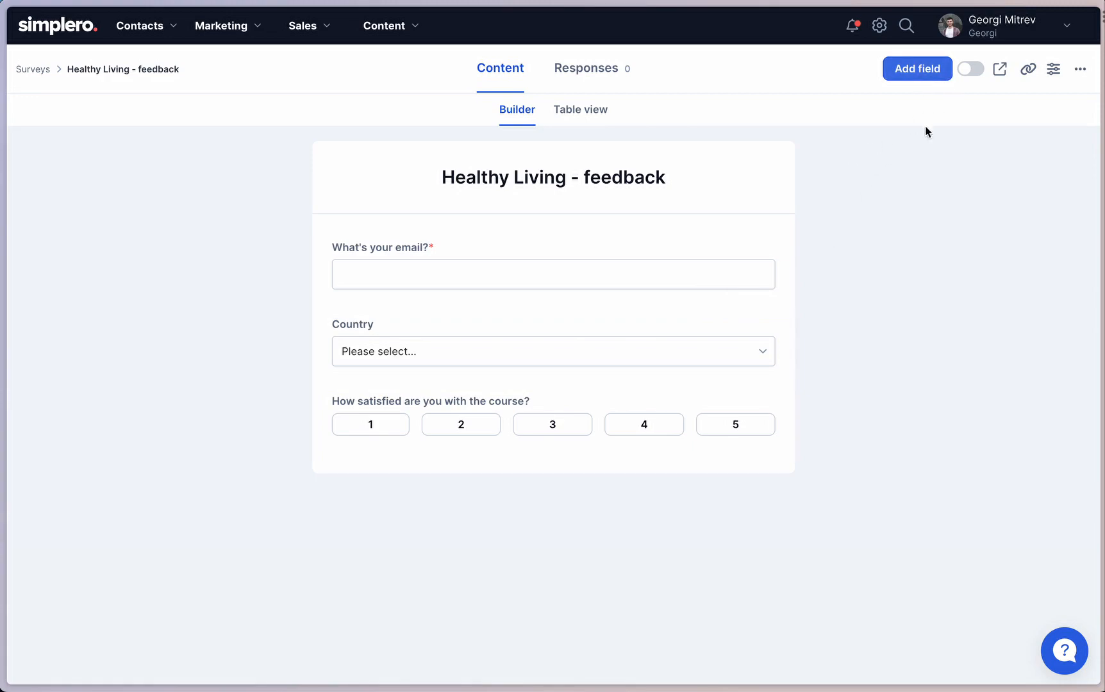
Preview the survey, try country American Samoa and satisfaction rating 3 without submitting, and return to the builder.
left_click(1001, 71)
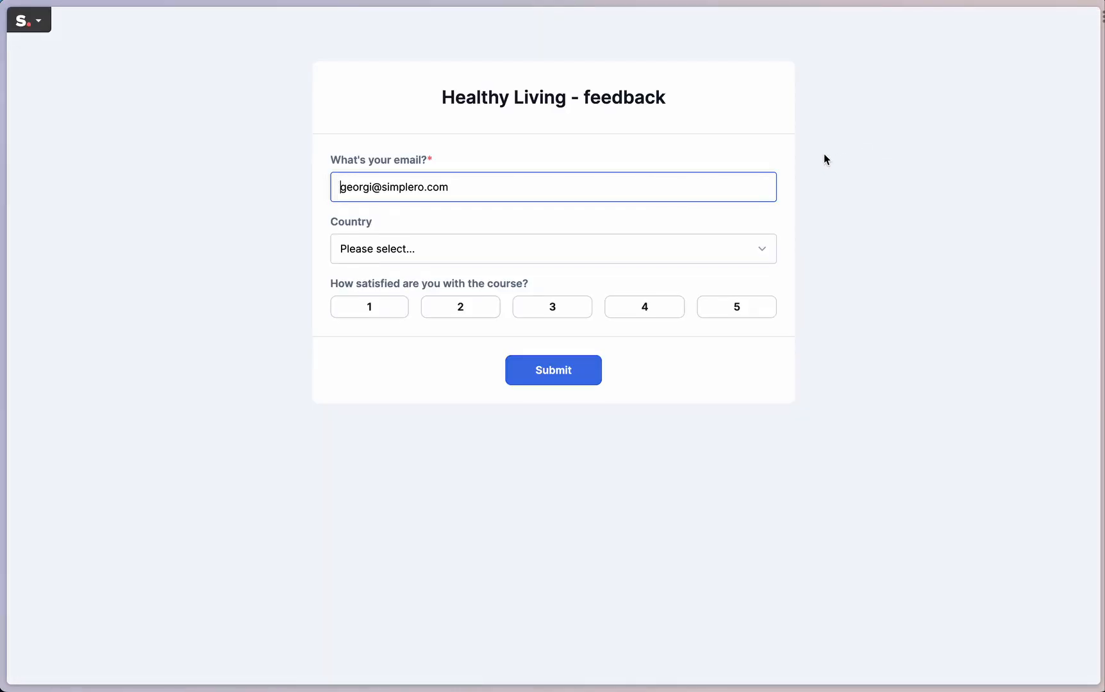
left_click(467, 186)
left_click_drag(467, 185, 229, 160)
left_click(247, 159)
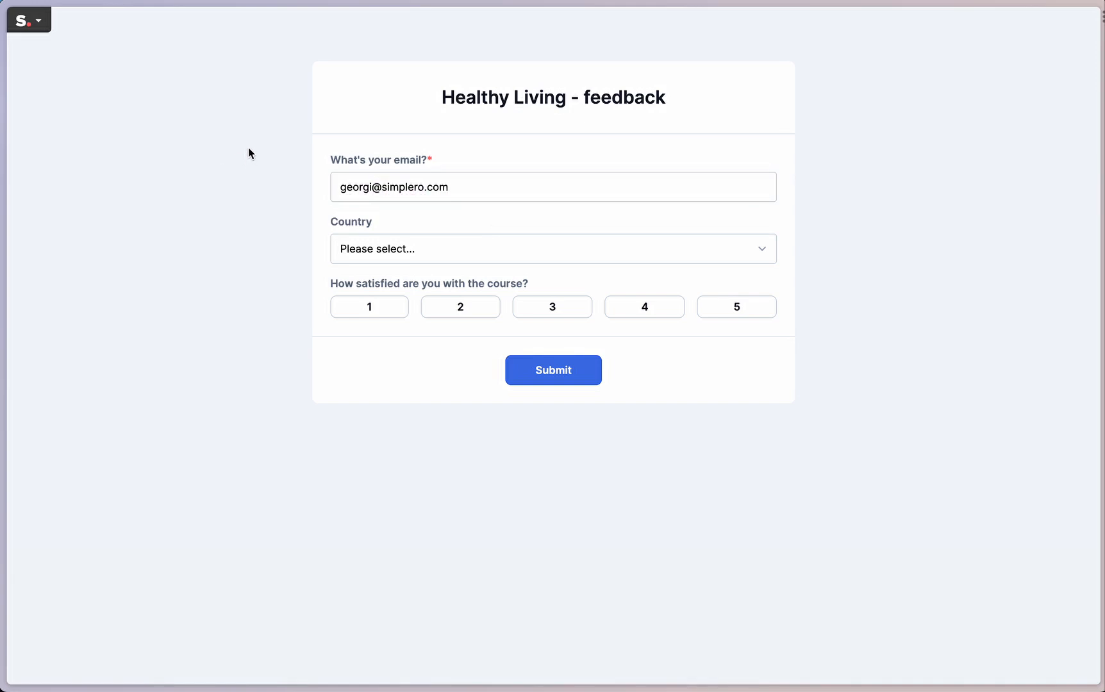
left_click(468, 251)
key("Escape")
left_click(535, 306)
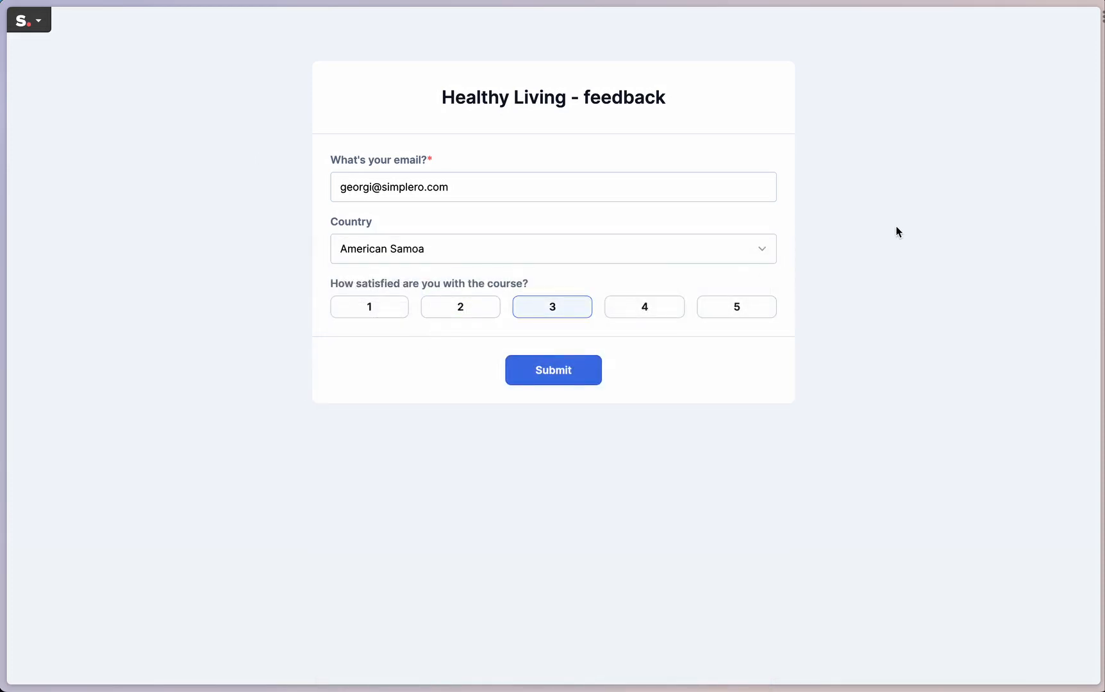
key("super+w")
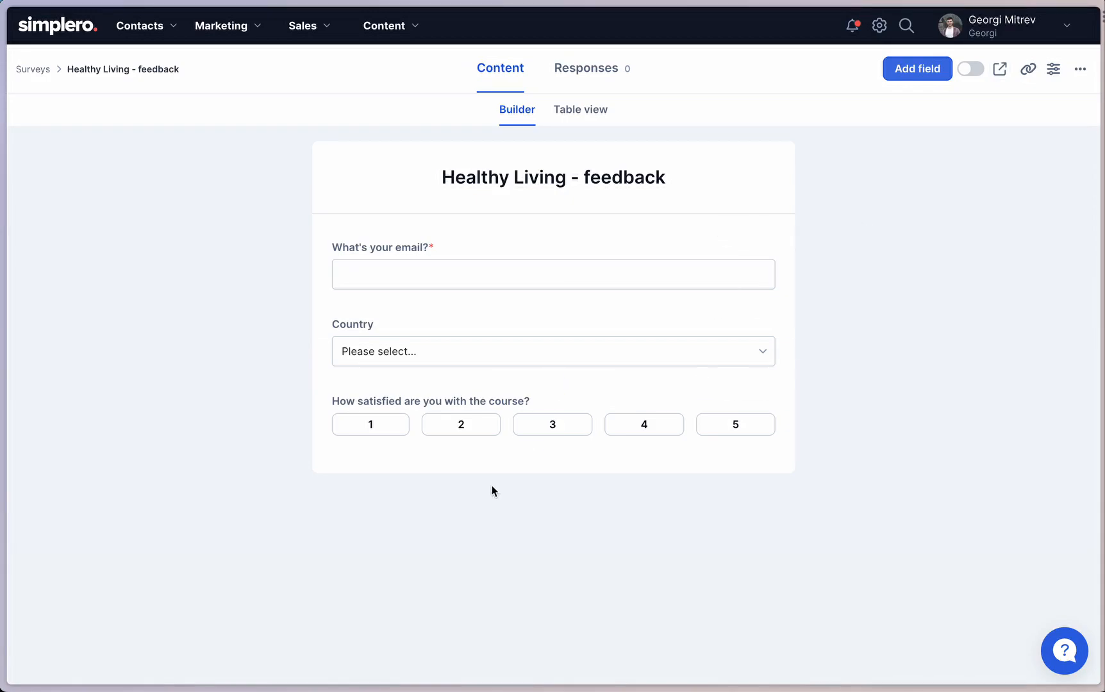
mouse_move(555, 456)
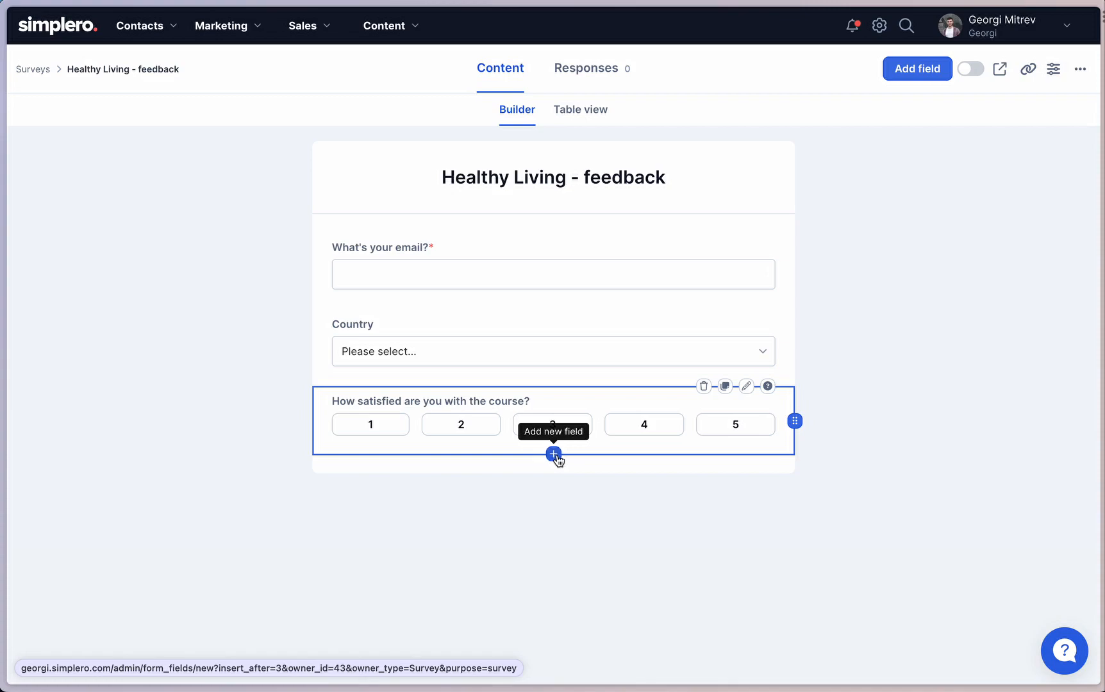
left_click(553, 455)
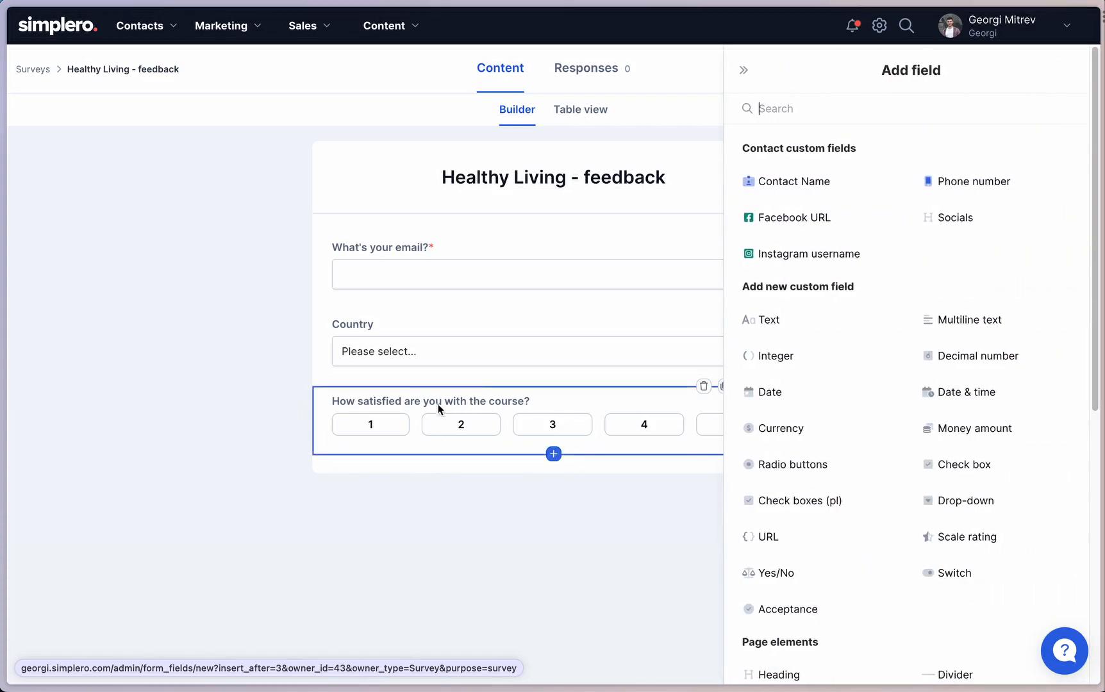
left_click(743, 71)
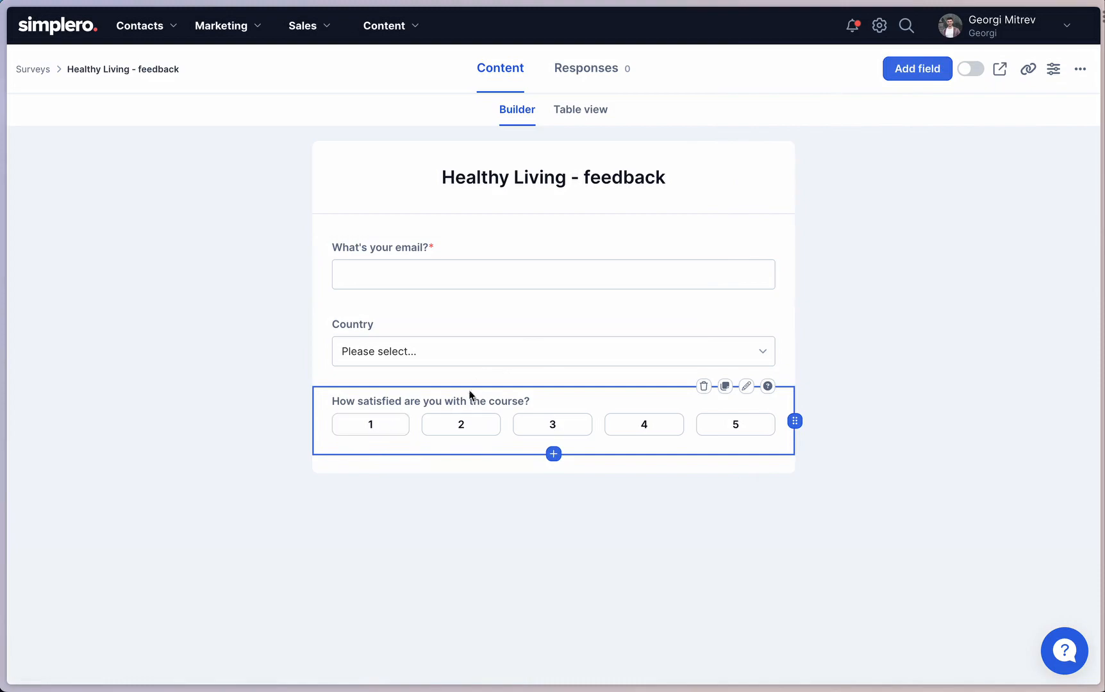
left_click(355, 426)
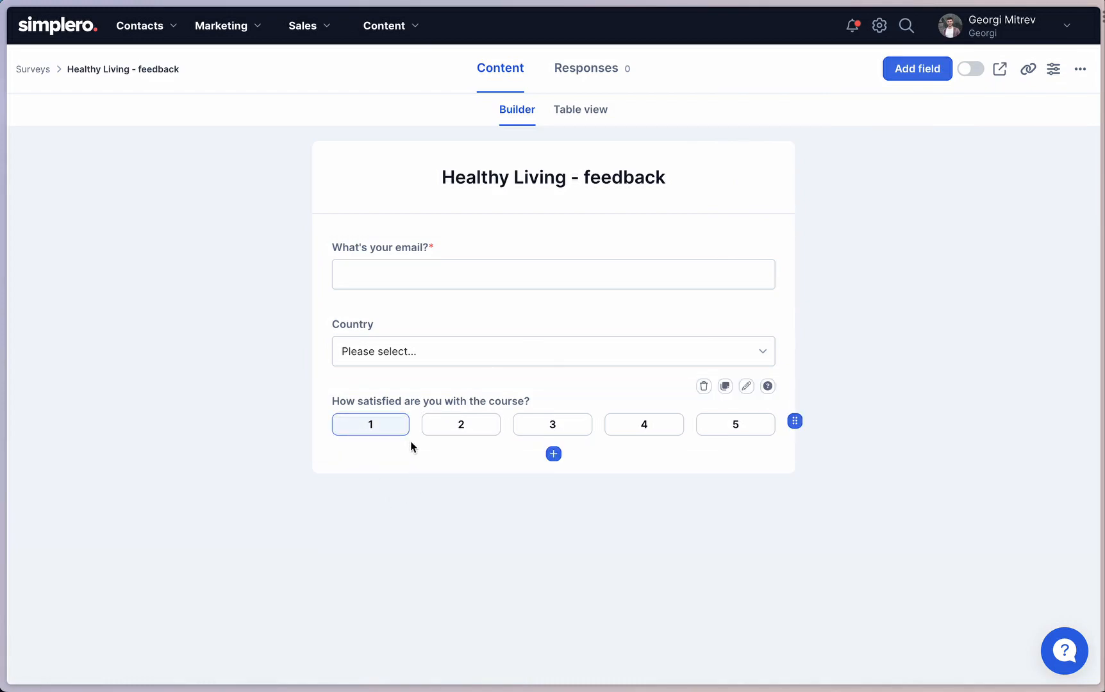
Add a Multiline text field after the satisfaction rating and label it "What didn't you like about the course?".
left_click(555, 456)
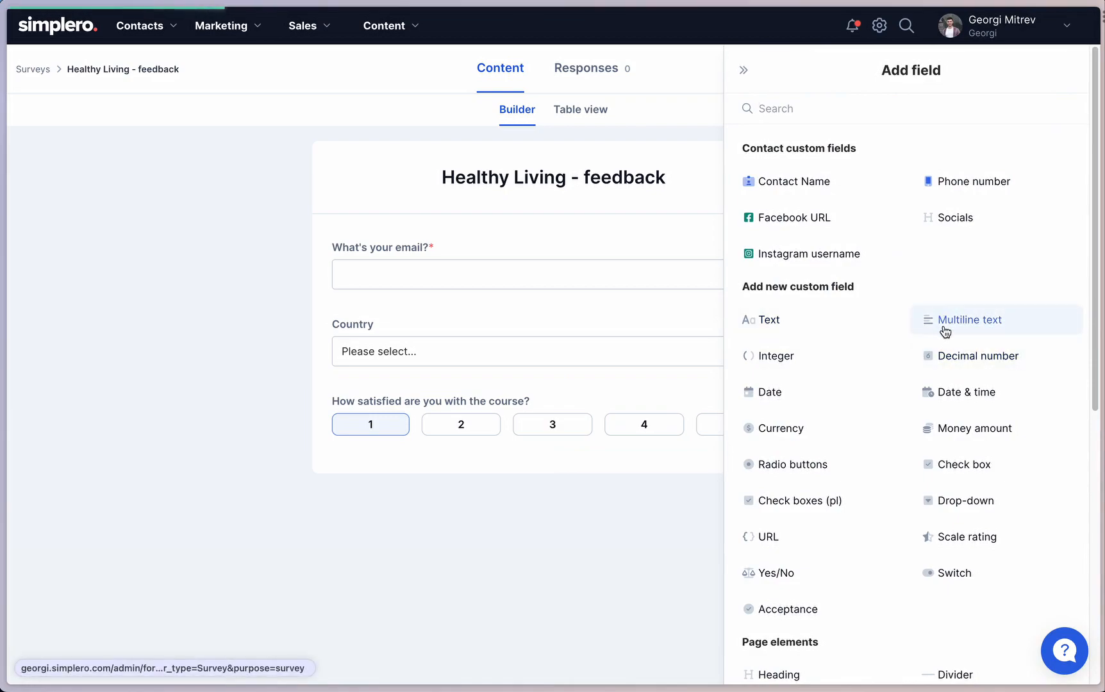
left_click(944, 327)
left_click(854, 156)
key("super+a")
type("What dd")
key("BackSpace")
type("idn")
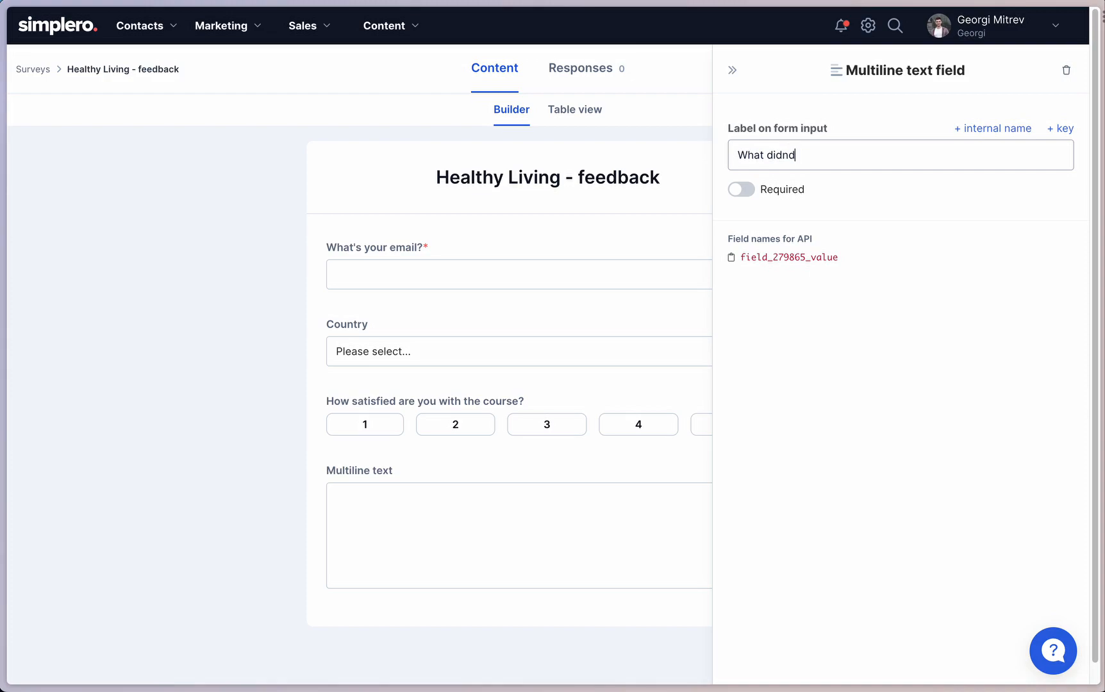
type("'t you like about the course?")
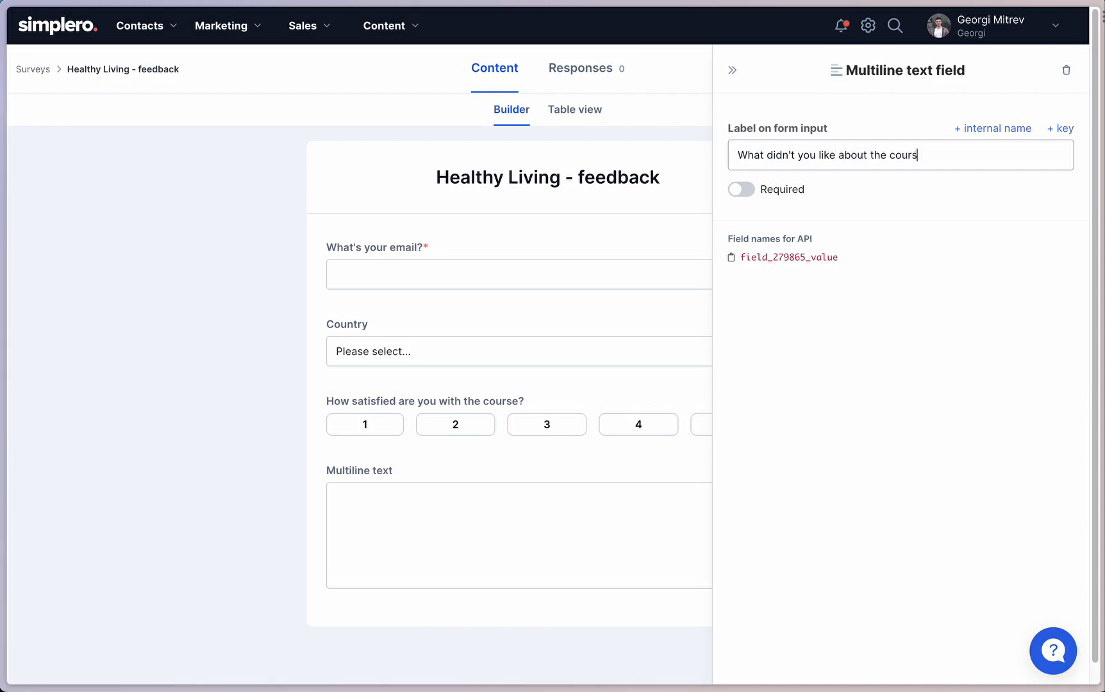
left_click(732, 70)
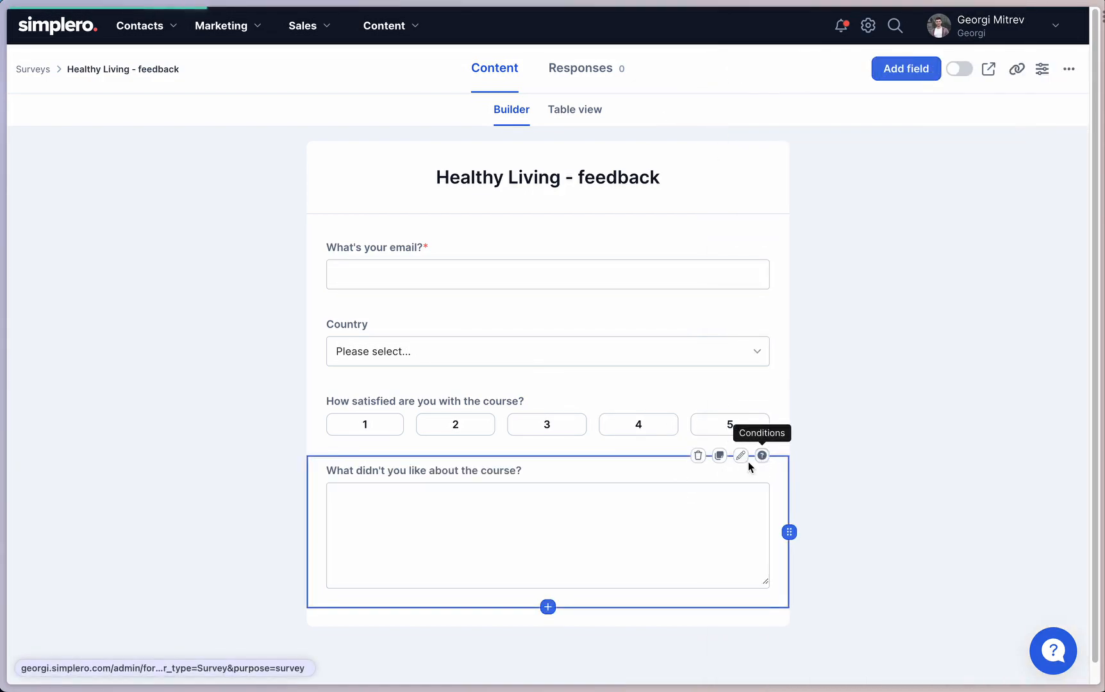
Set a condition on the "What didn't you like about the course?" field: "How satisfied are you with the course?" less or equal 2.
left_click(762, 457)
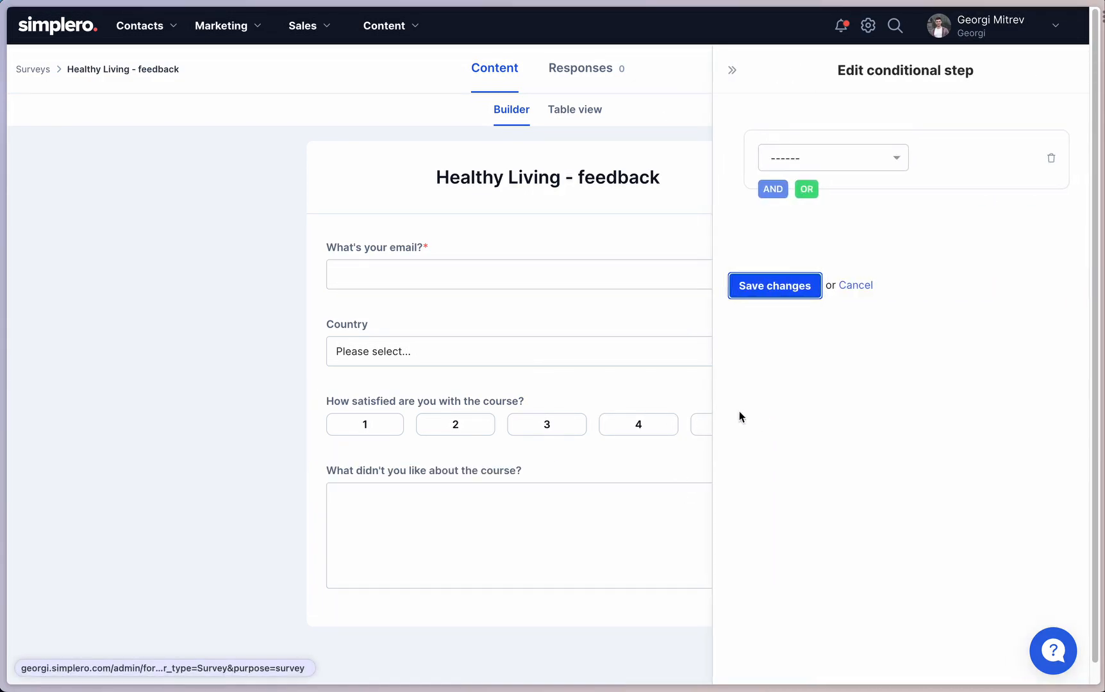
left_click(826, 158)
left_click(850, 259)
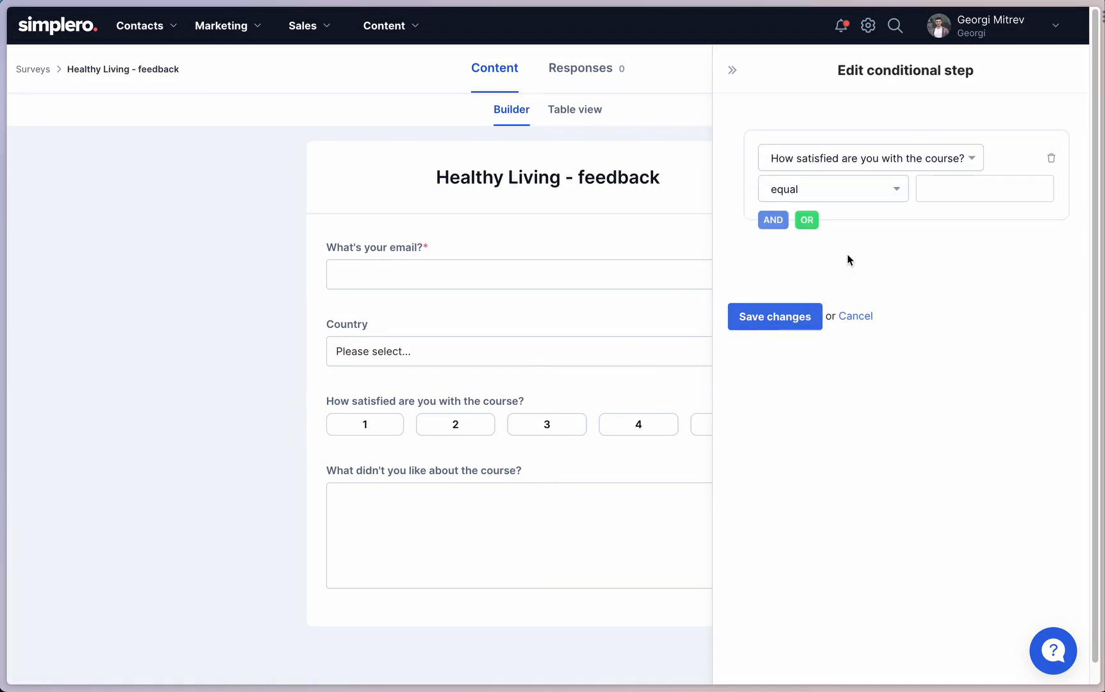
left_click(828, 199)
left_click(846, 325)
left_click(965, 187)
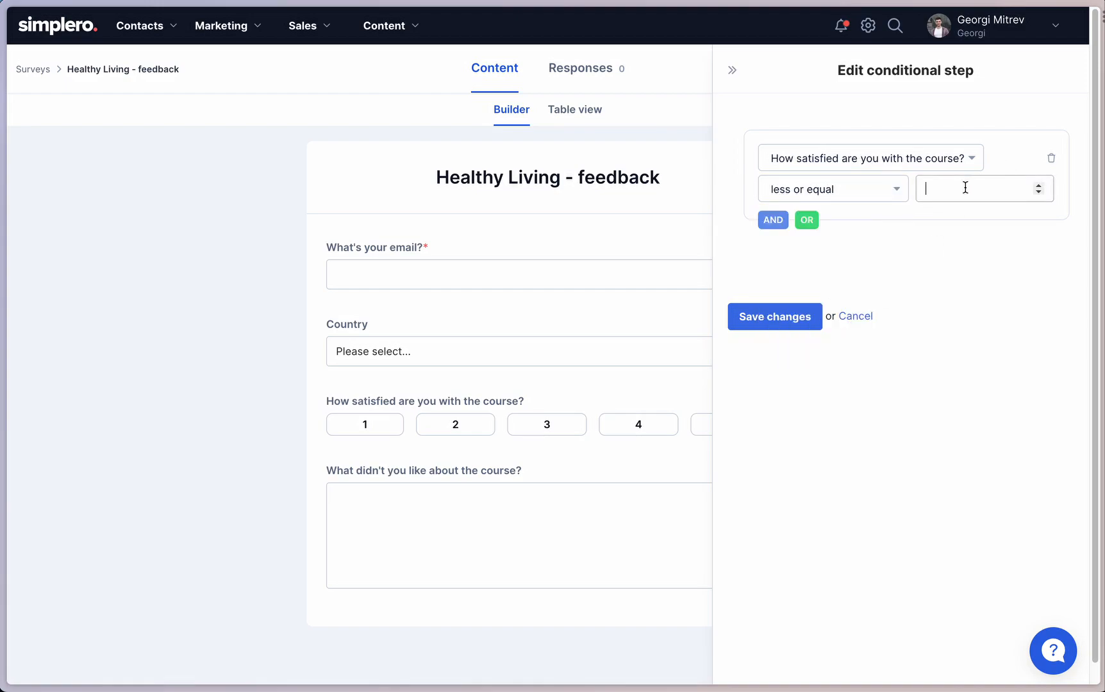
type("2")
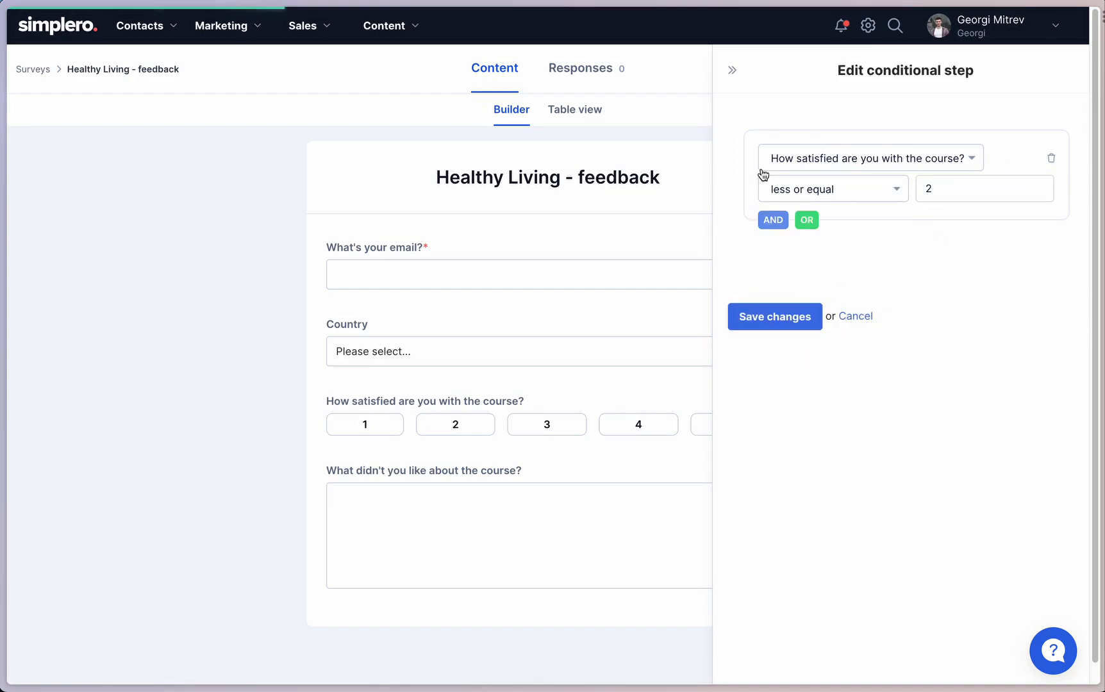
left_click(731, 70)
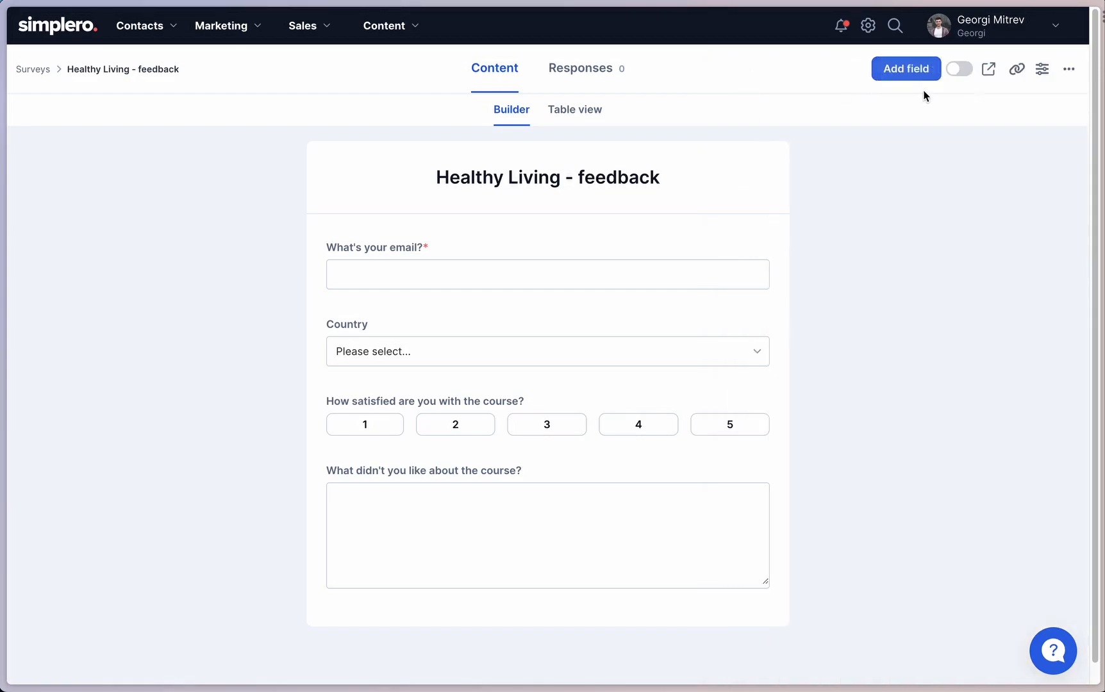
Preview the survey, test the conditional question with satisfaction ratings 3, 2 and 1, and return to the builder without submitting.
left_click(991, 70)
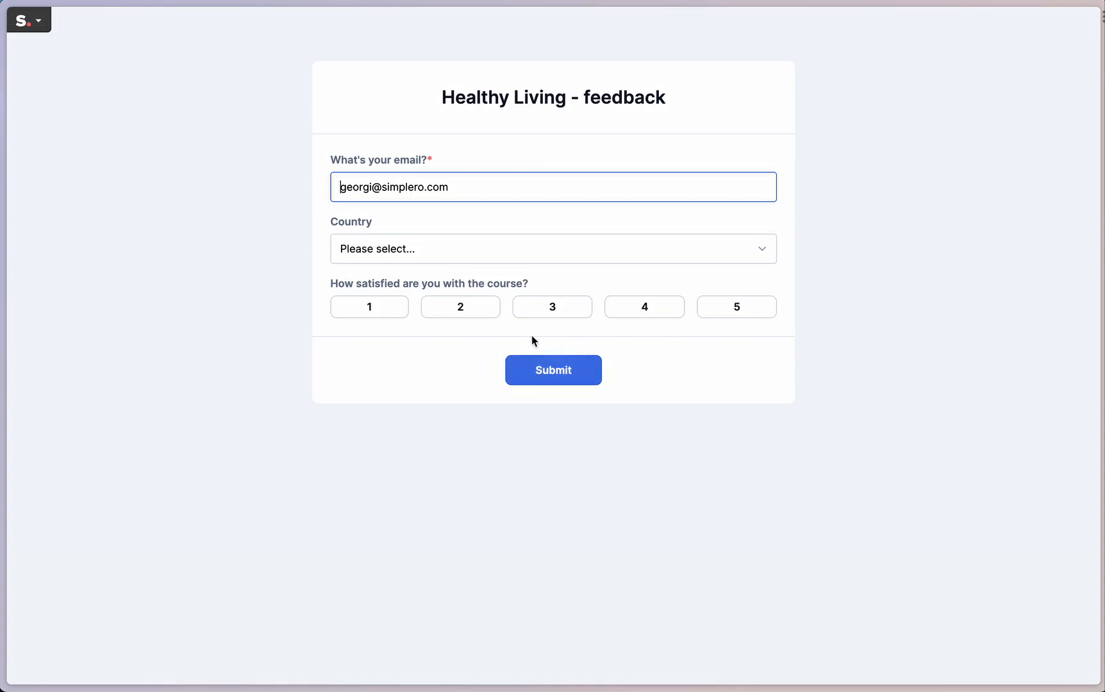
left_click(520, 312)
left_click(439, 307)
left_click(386, 311)
left_click(432, 317)
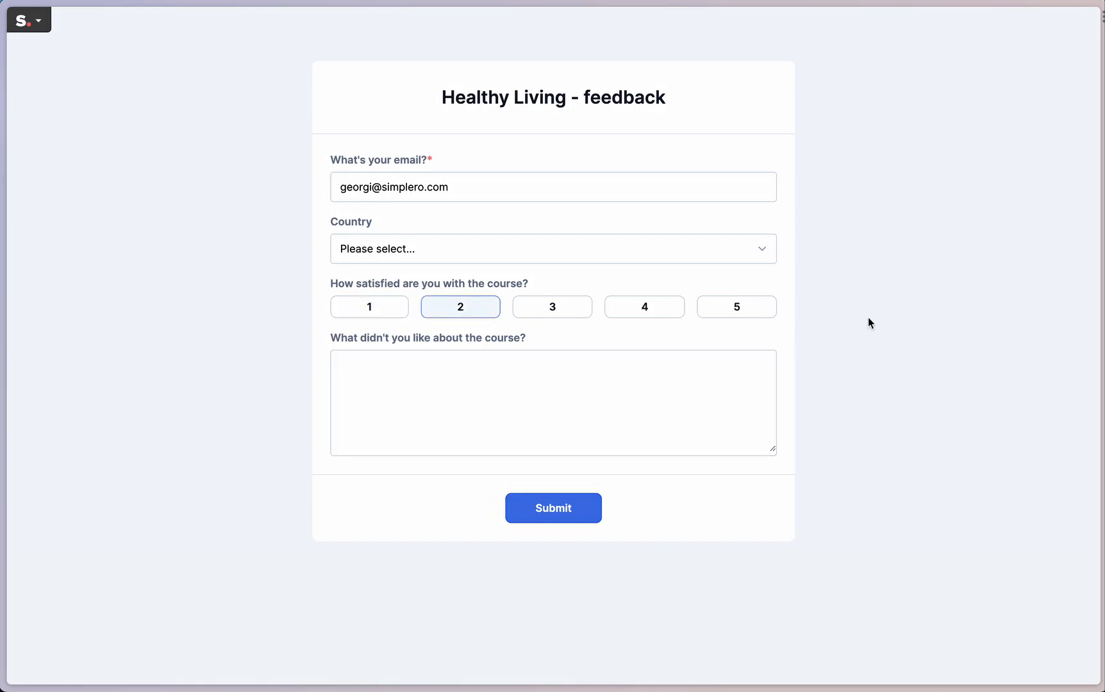
key("super+w")
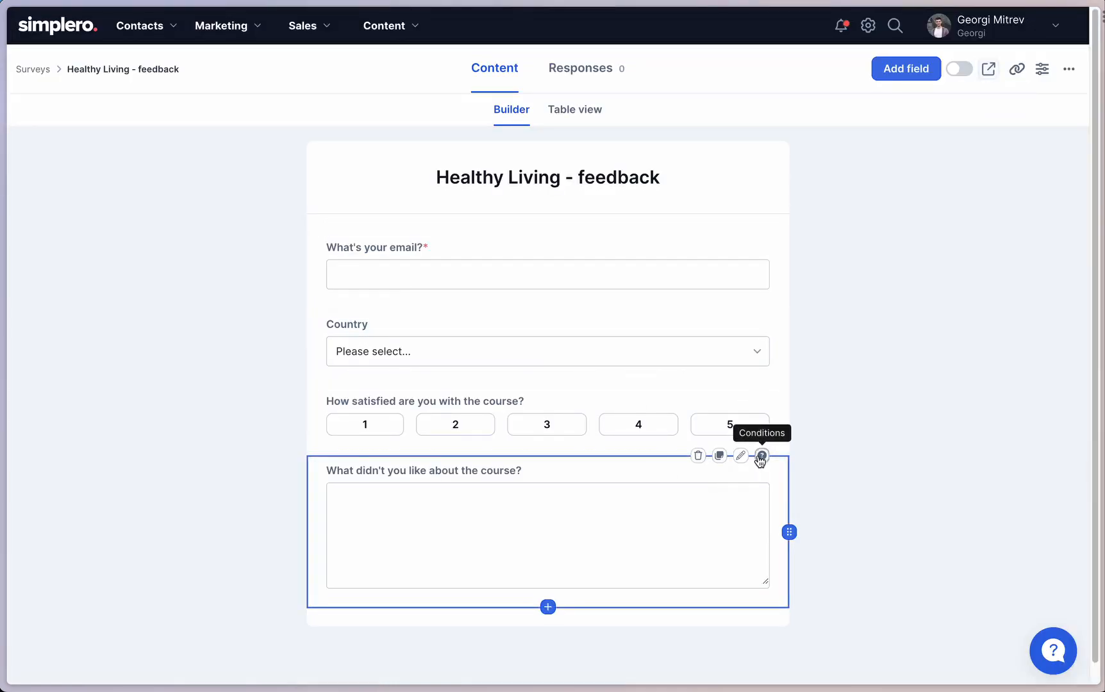
Try adding an empty OR condition to the "What didn't you like about the course?" field, remove it, and close the conditions.
left_click(762, 457)
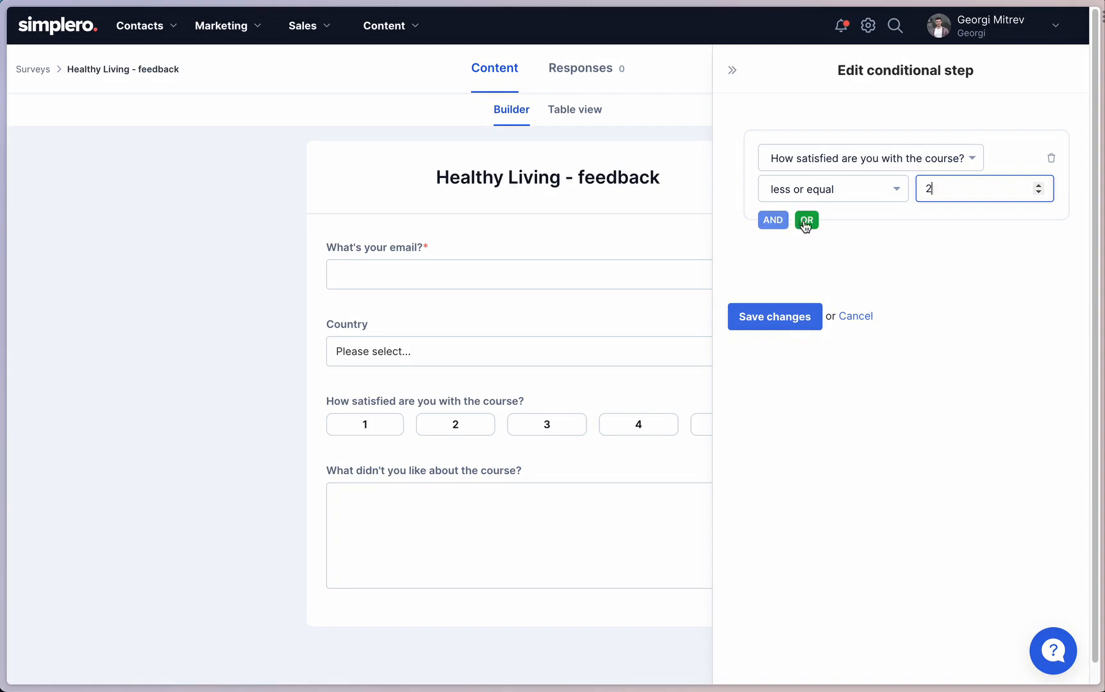
left_click(806, 220)
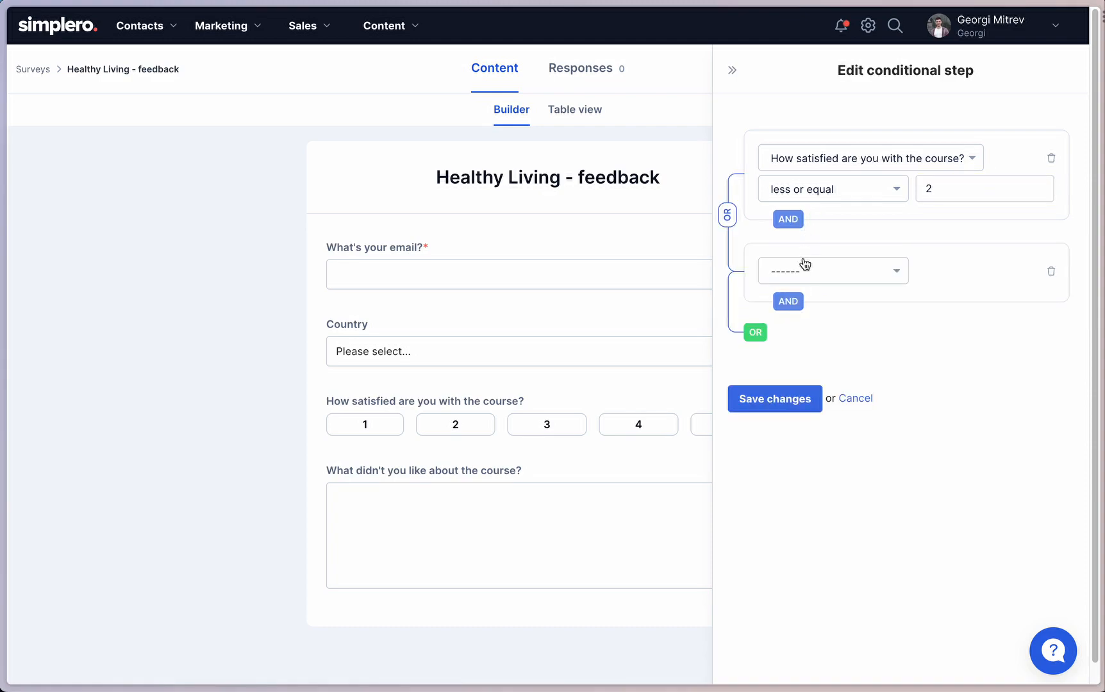
left_click(1050, 271)
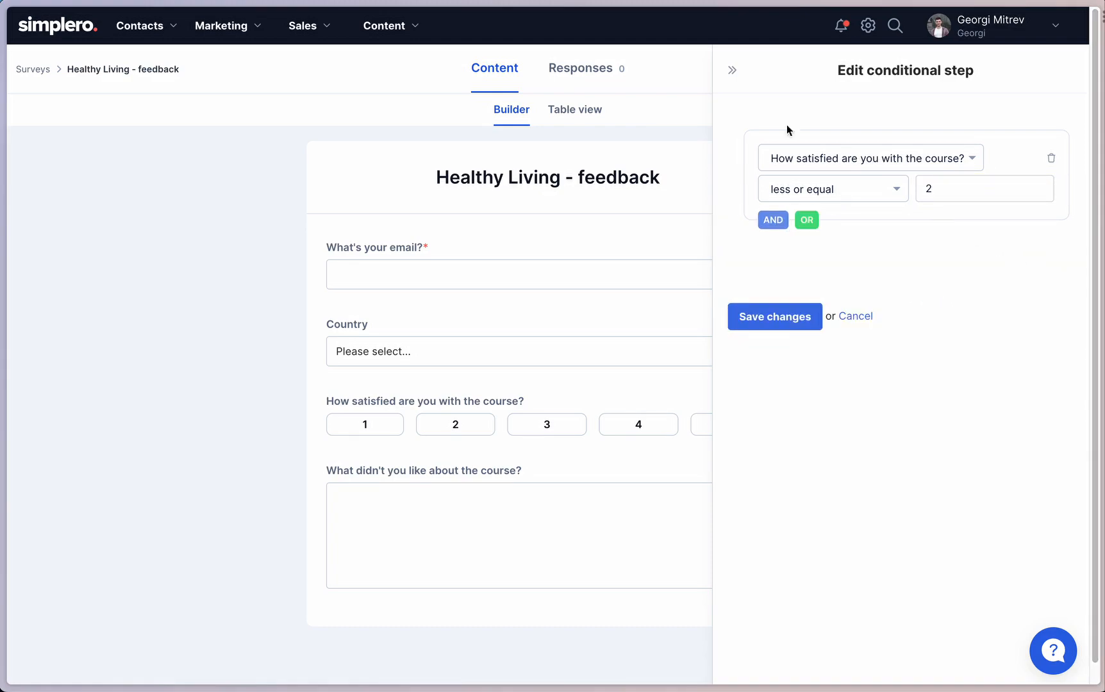
left_click(732, 70)
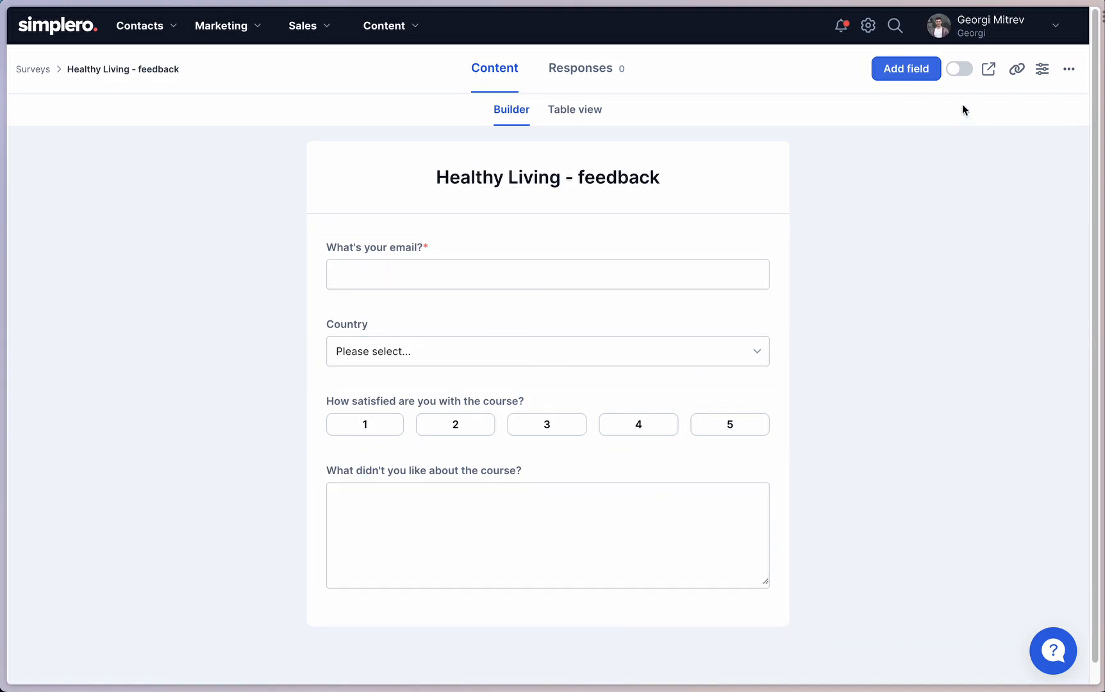
Activate the "Healthy Living - feedback" survey and copy its link.
left_click(960, 69)
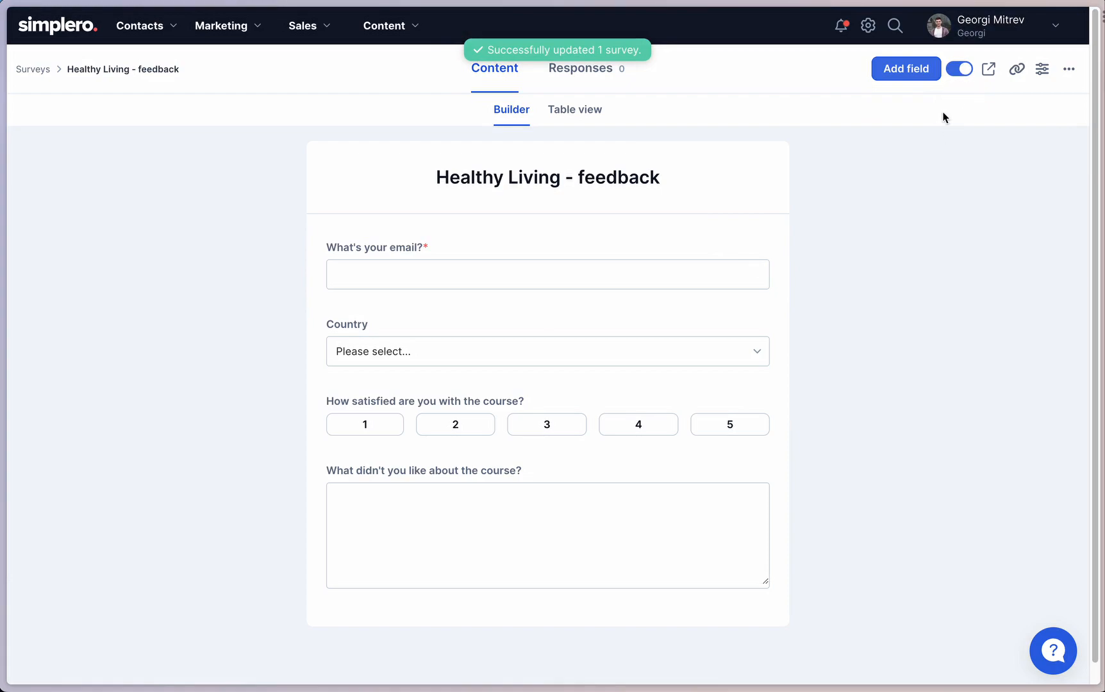
left_click(1017, 72)
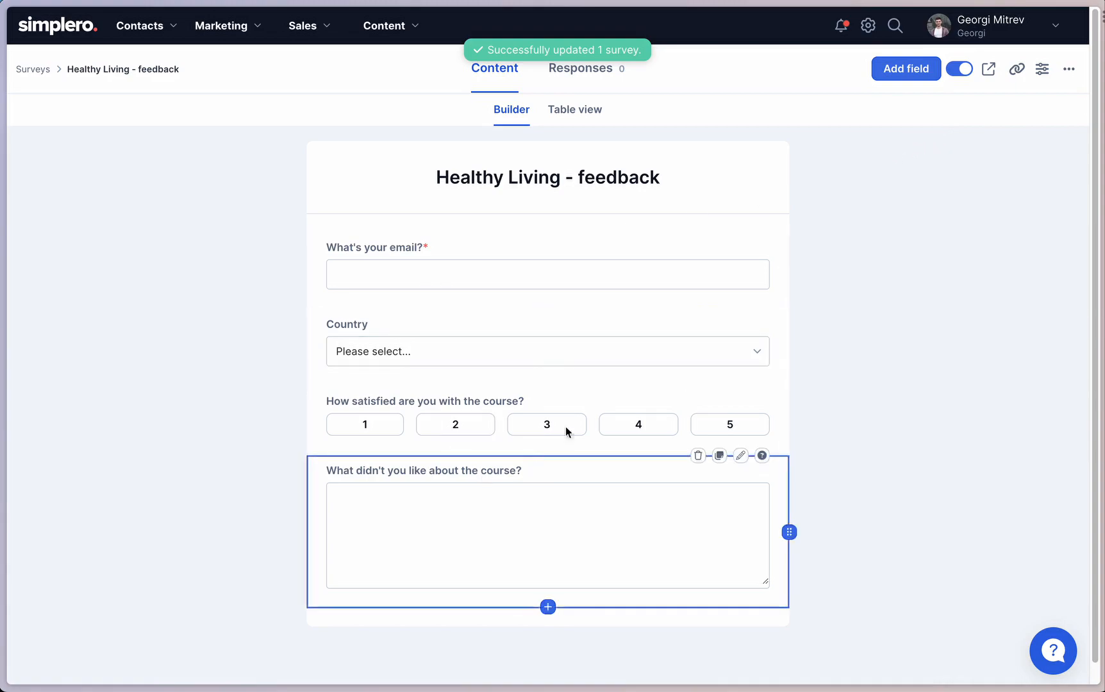
scroll(558, 410, "down", 1)
scroll(561, 439, "up", 1)
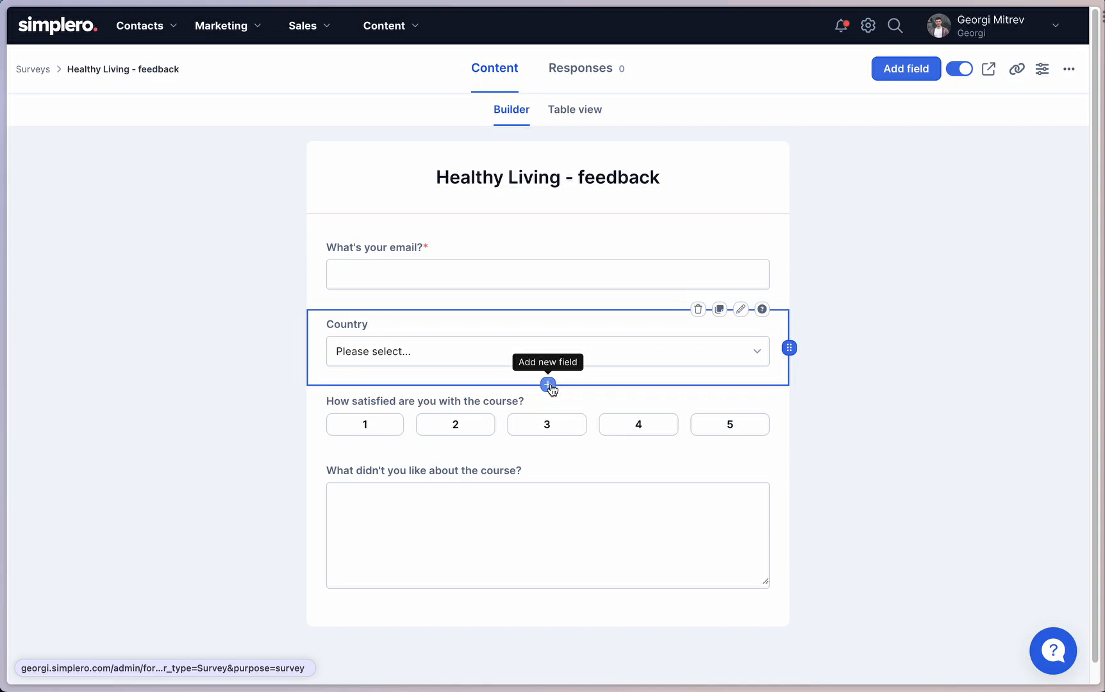
Add a Divider before the satisfaction question and move it up between the email and Country fields.
left_click(548, 385)
scroll(856, 387, "down", 7)
scroll(827, 384, "up", 2)
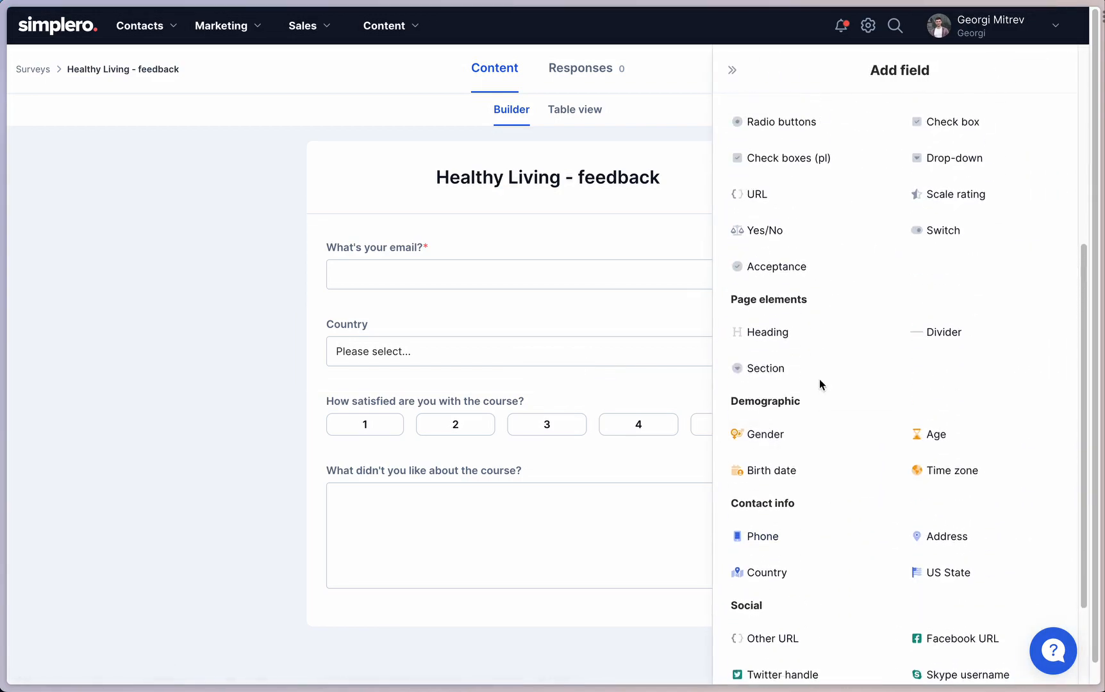
scroll(814, 378, "up", 1)
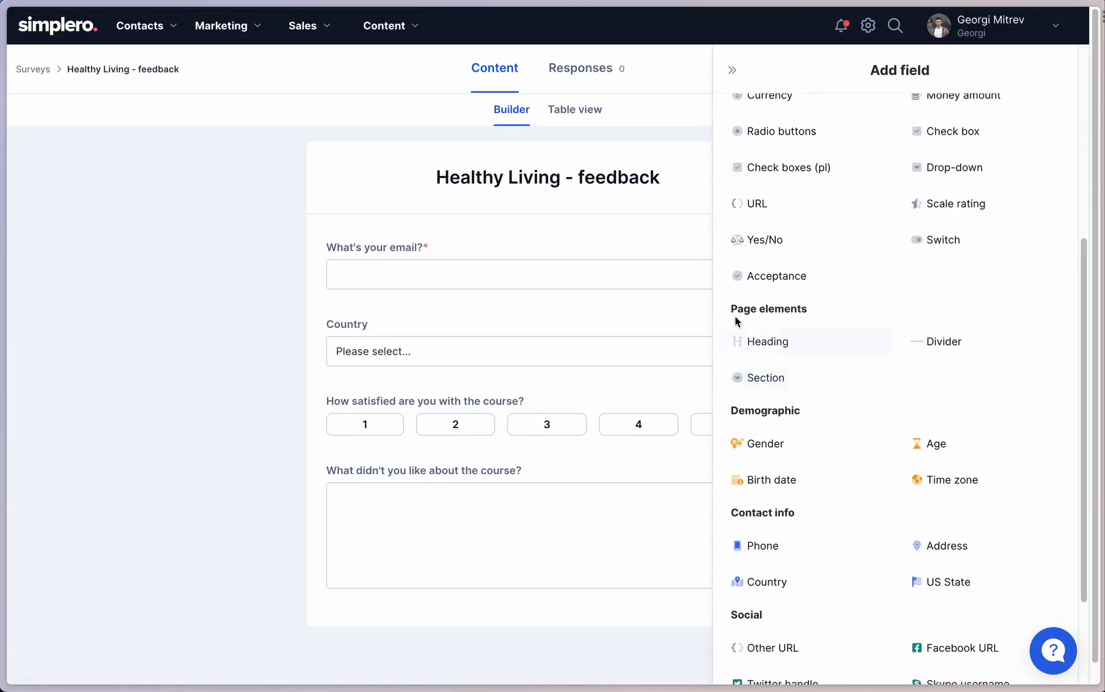
left_click(951, 344)
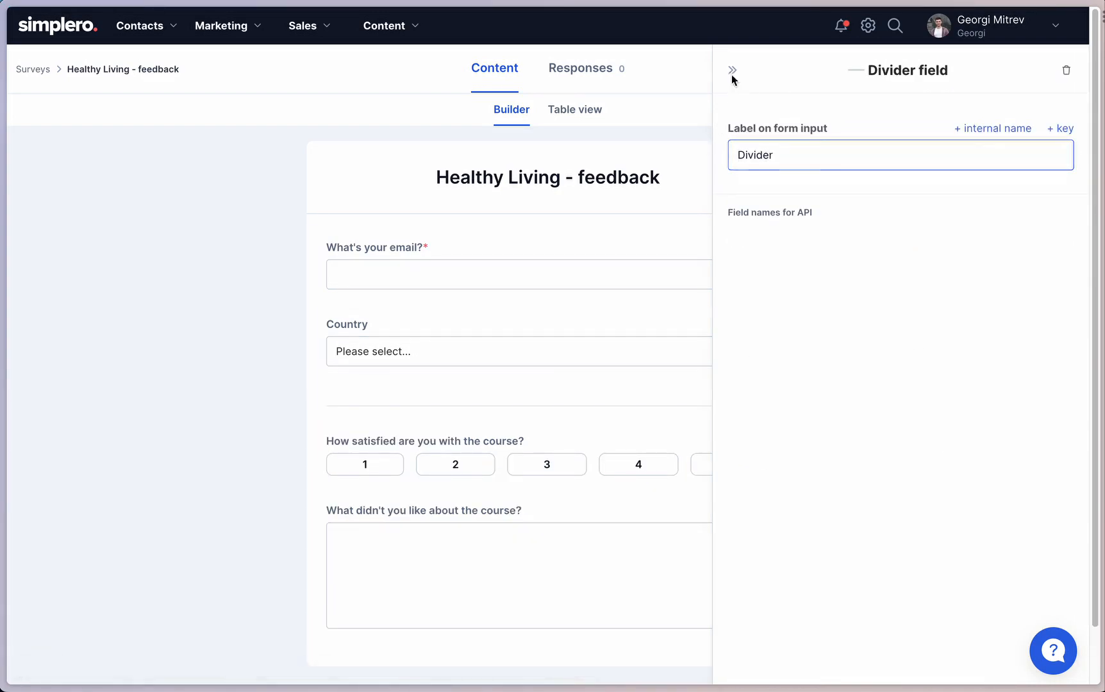
left_click(732, 71)
left_click_drag(788, 405, 762, 334)
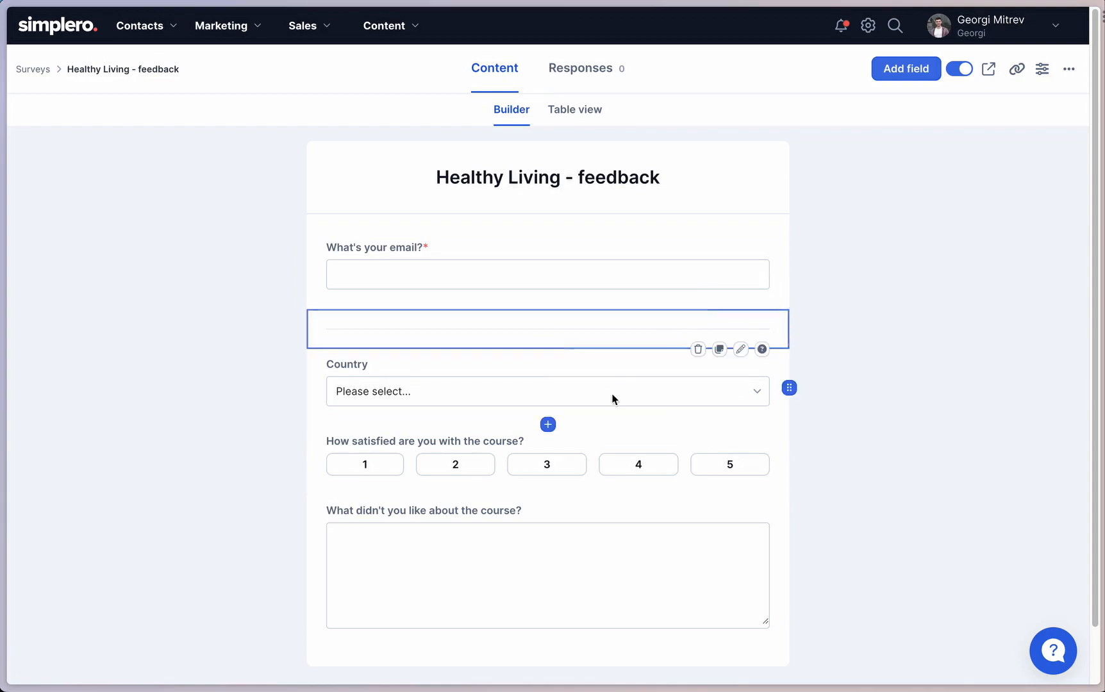
Add a Section page element with its default label and move it between the divider and the Country field.
left_click(896, 72)
scroll(875, 391, "down", 5)
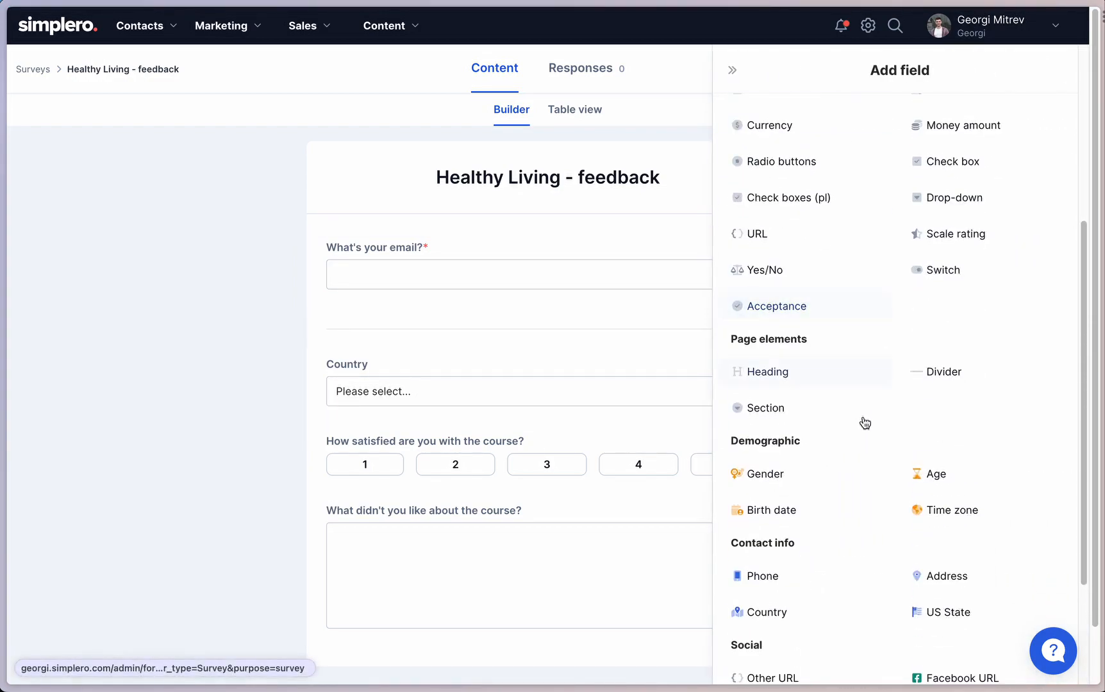
left_click(764, 419)
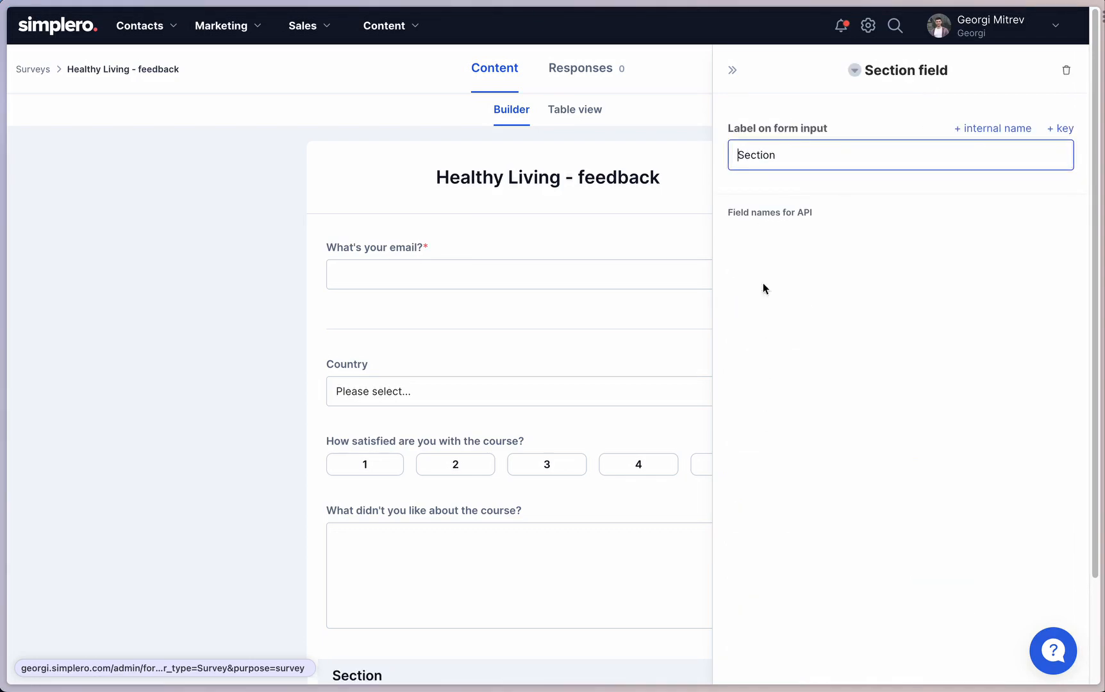
left_click(733, 71)
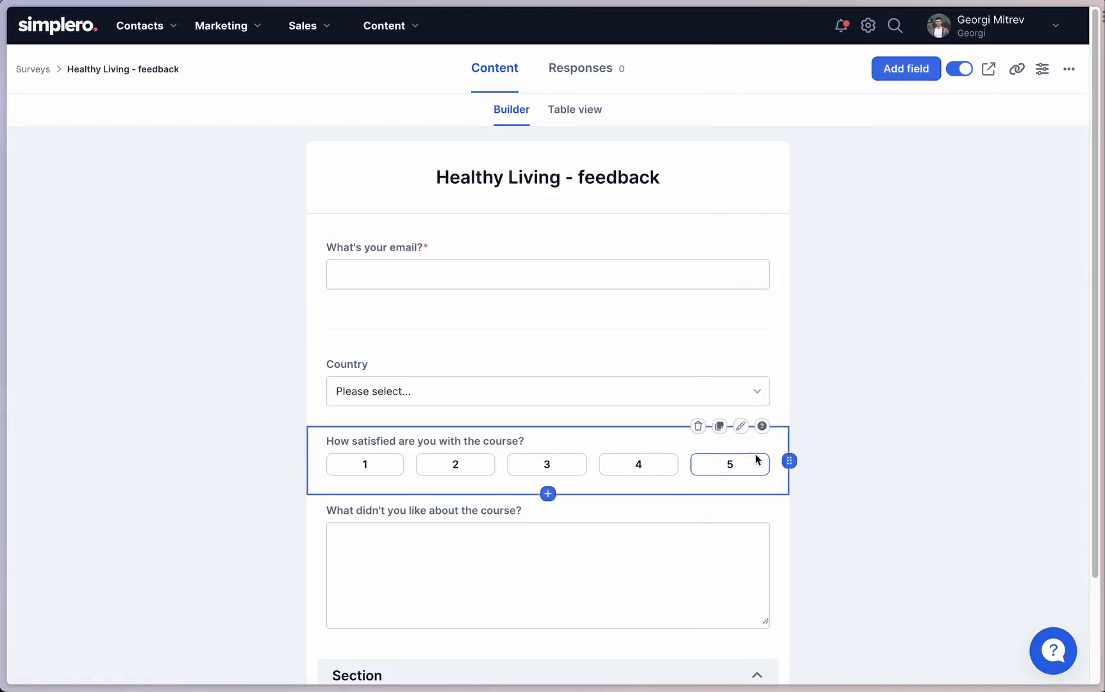
left_click_drag(787, 651, 779, 367)
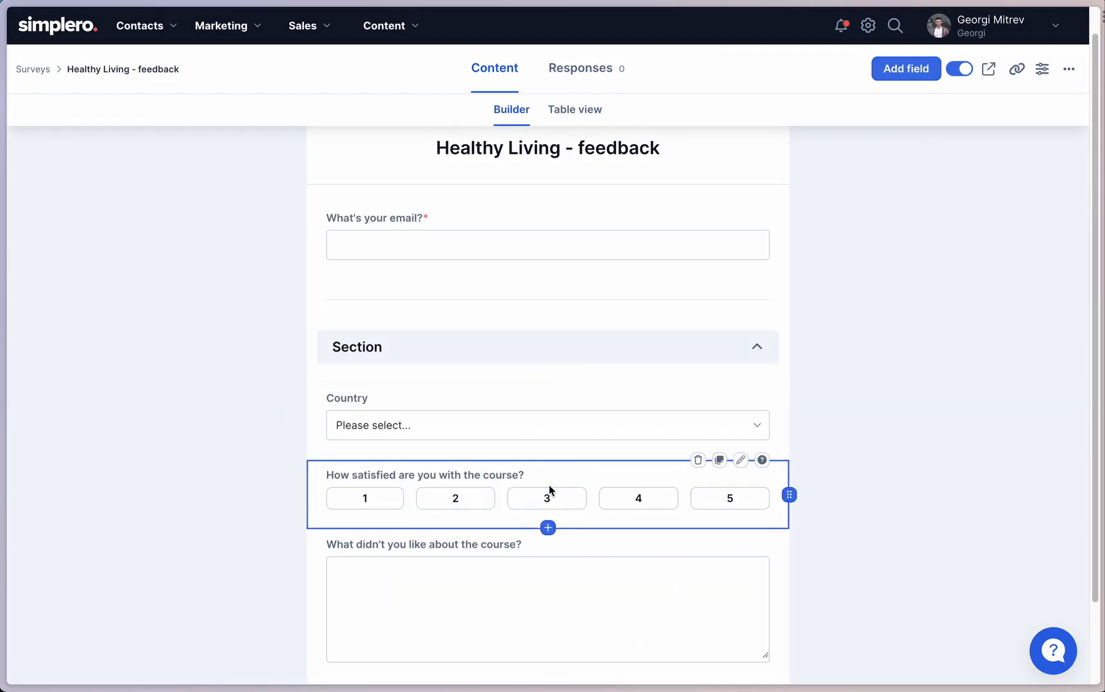
Collapse and expand the section several times to check which fields it groups, leaving it expanded.
left_click(757, 348)
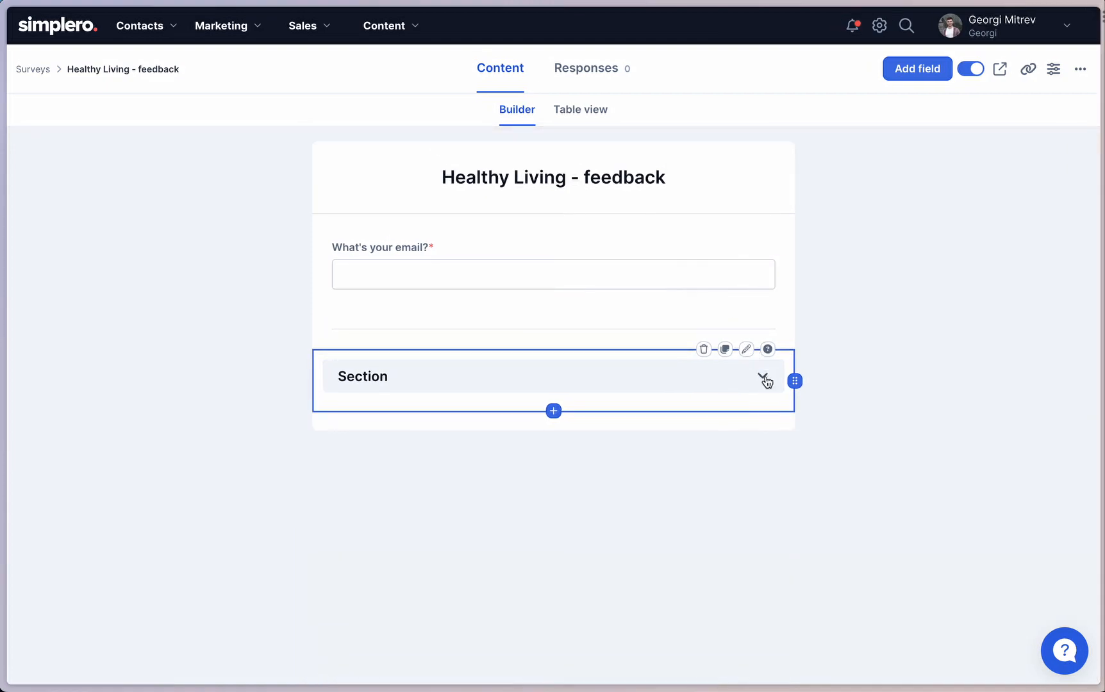
left_click(765, 379)
scroll(442, 439, "down", 3)
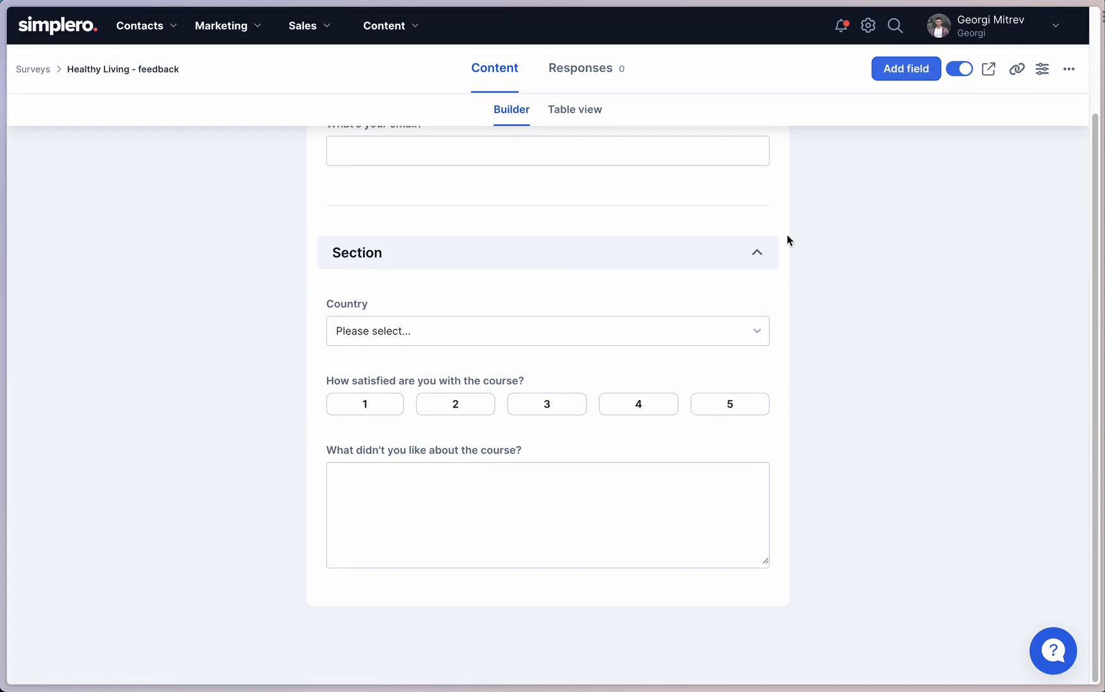
scroll(676, 231, "up", 1)
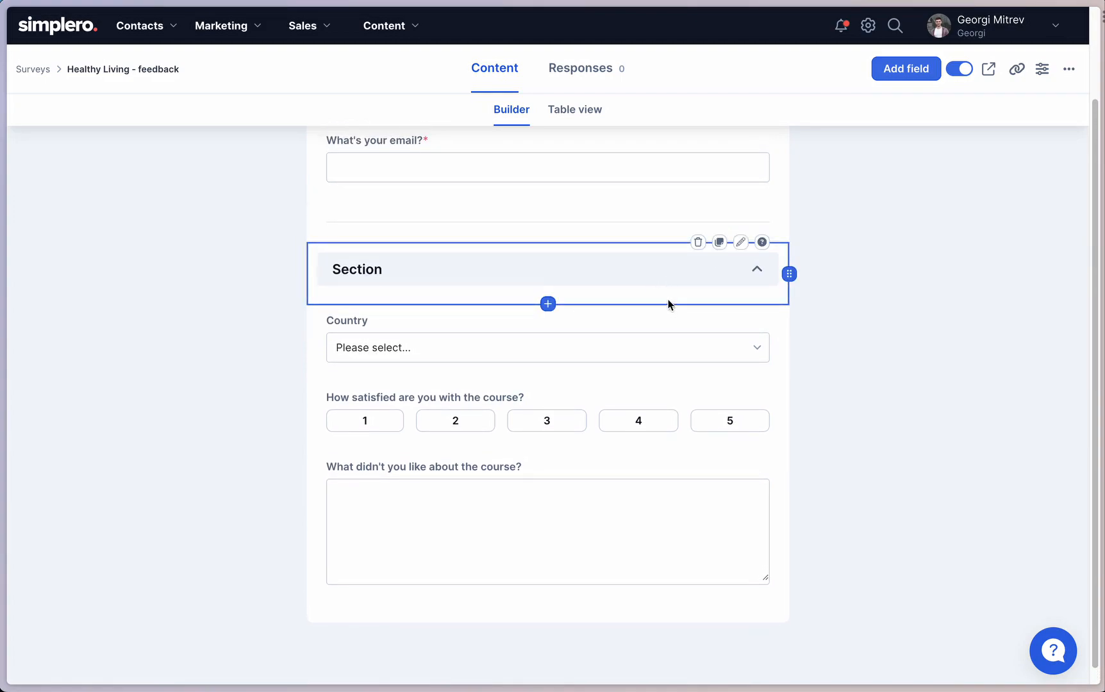
scroll(647, 272, "up", 3)
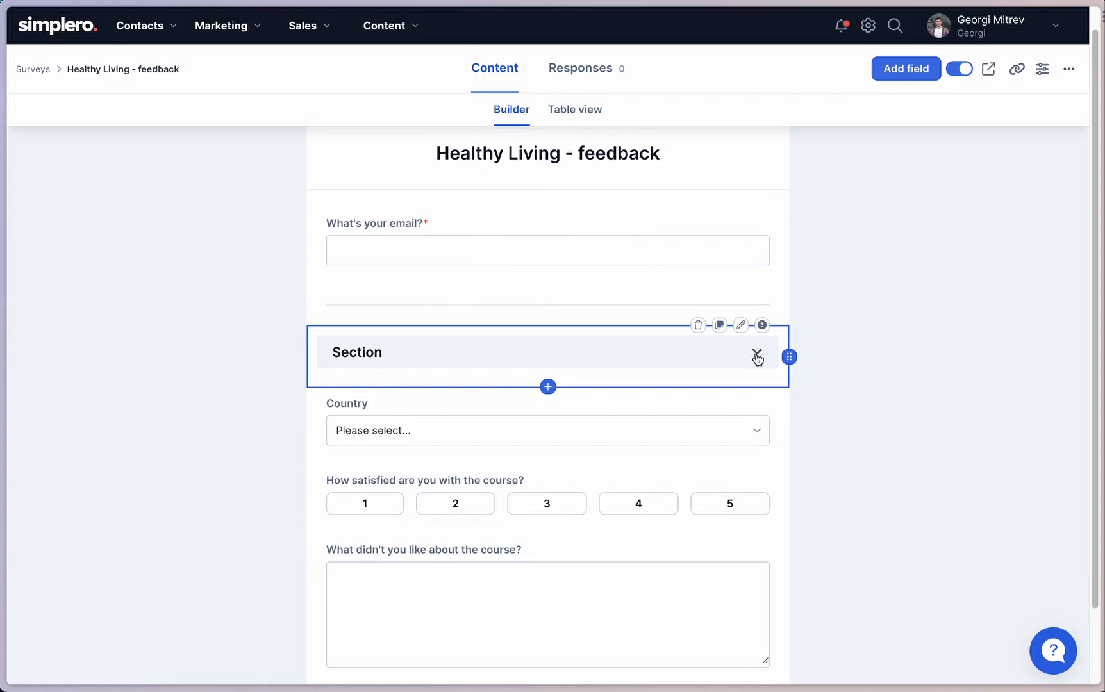
left_click(758, 354)
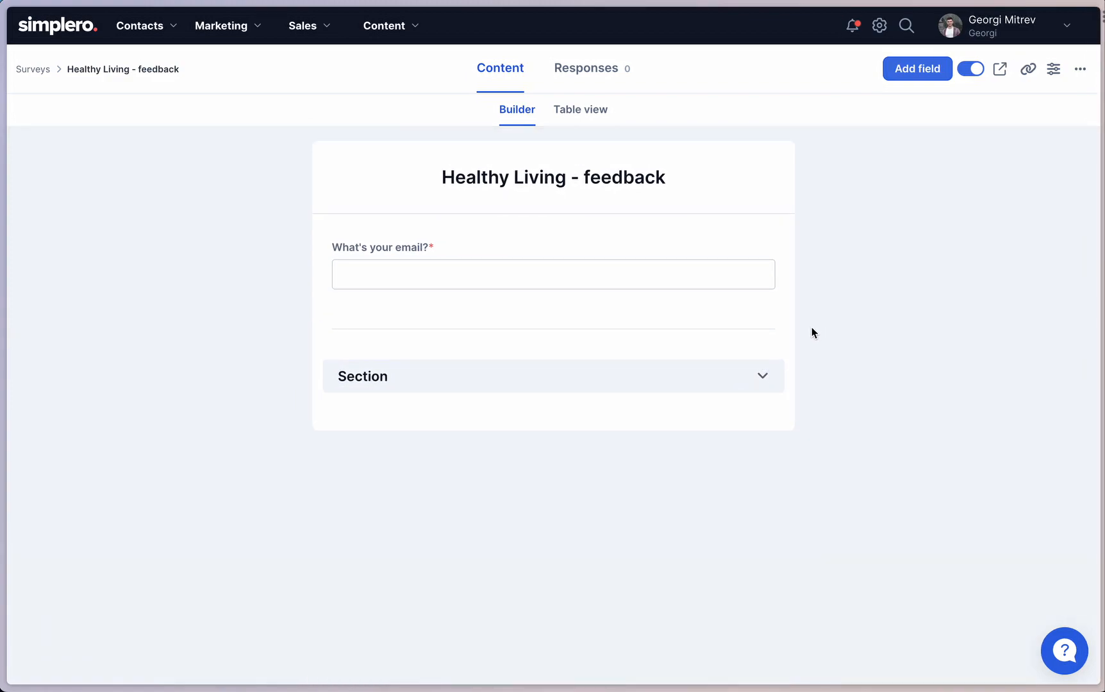
left_click(760, 377)
scroll(763, 382, "down", 2)
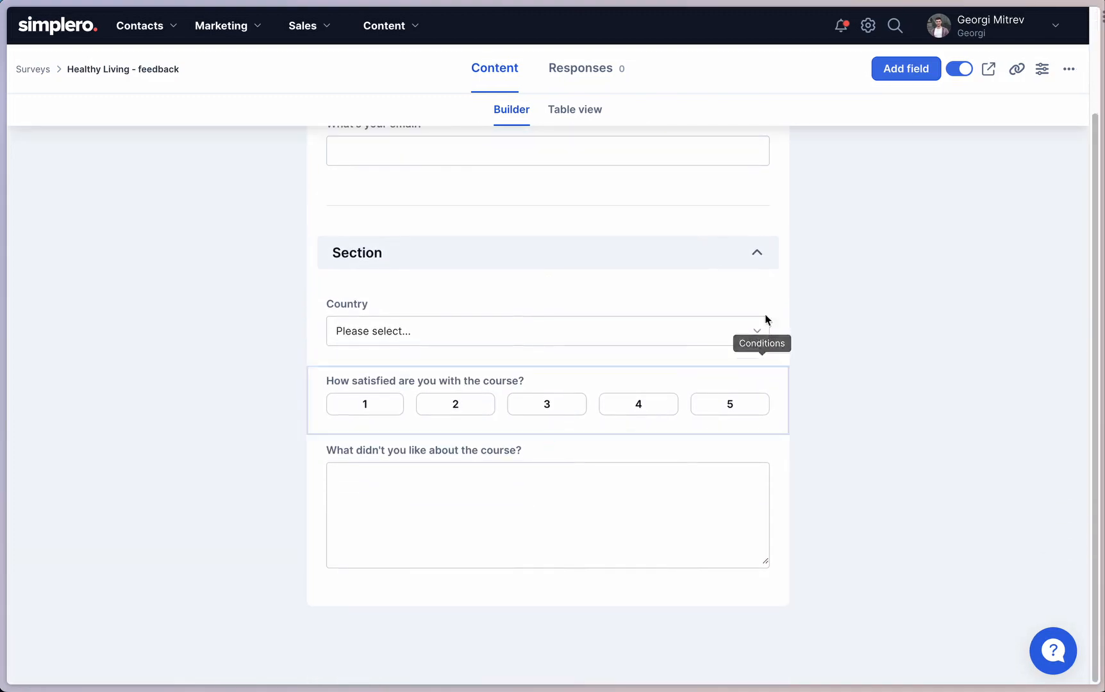
left_click(755, 249)
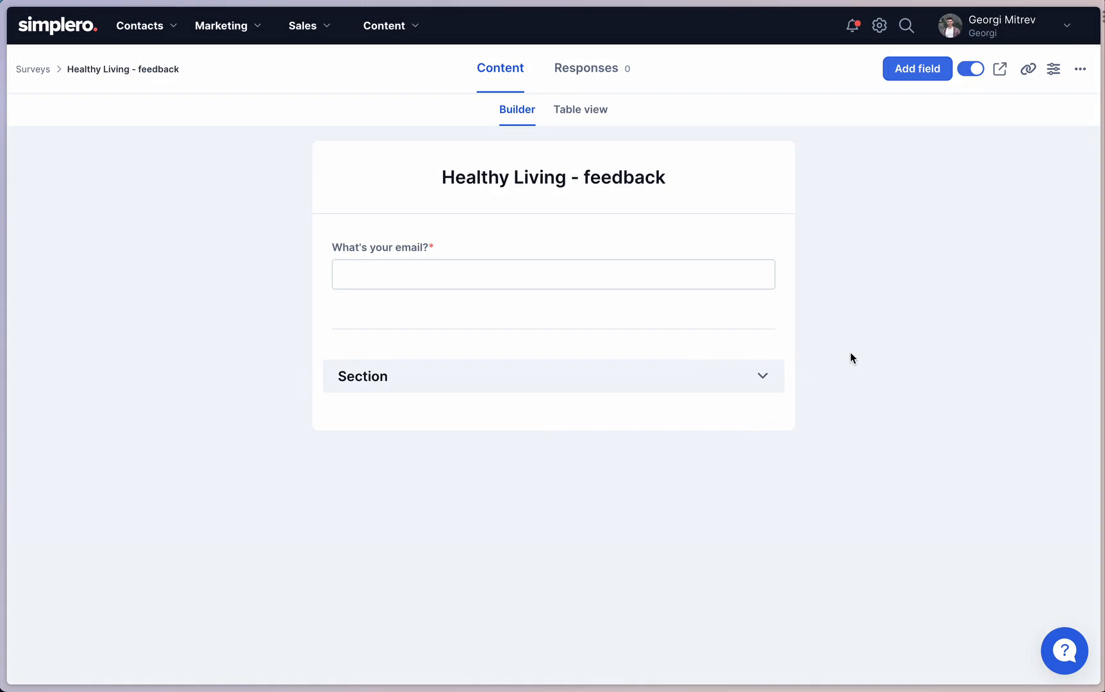
left_click(763, 376)
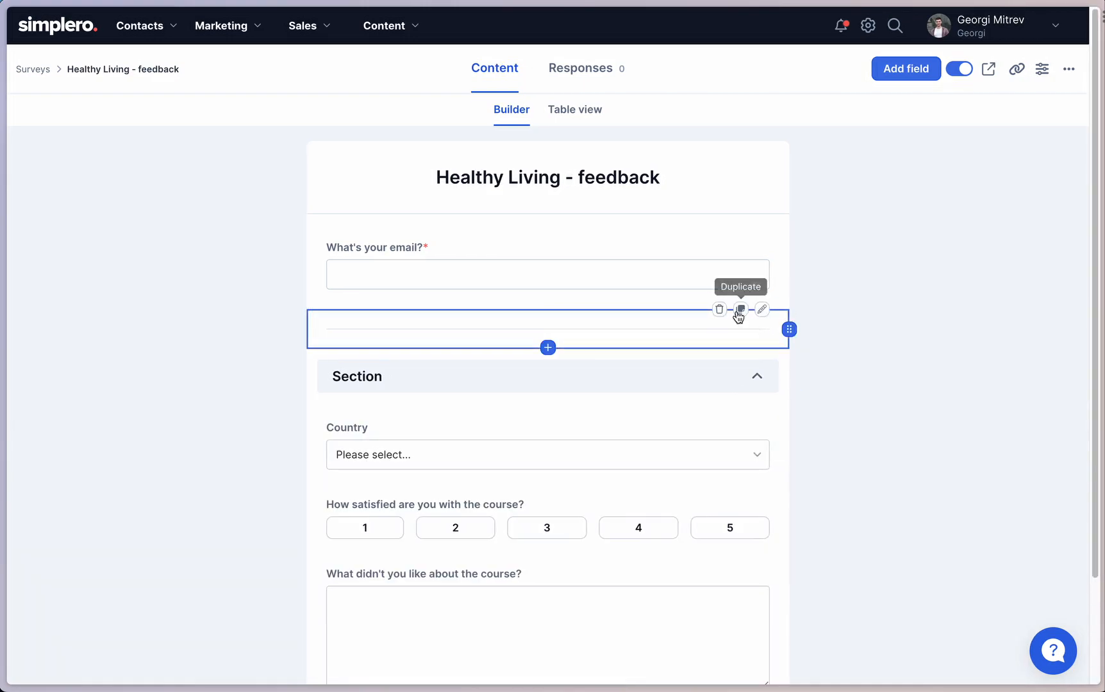
Delete the divider between the email field and the section, confirming the removal.
left_click(720, 310)
left_click(631, 418)
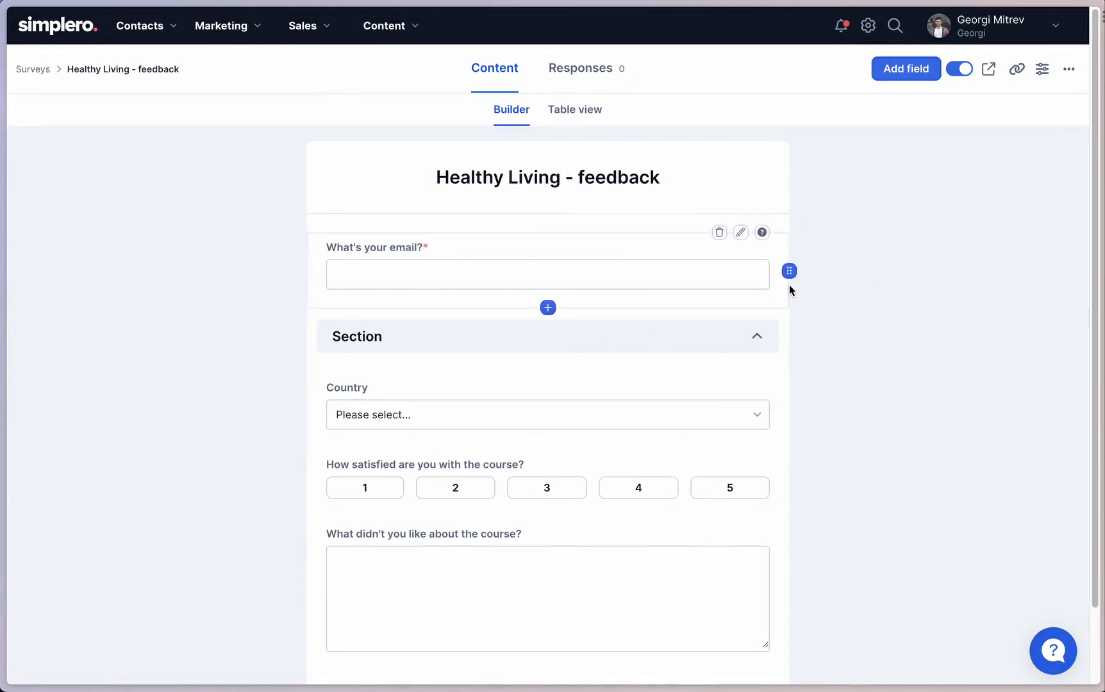
Open the live survey in a new tab and choose Bulgaria as the country.
left_click(988, 74)
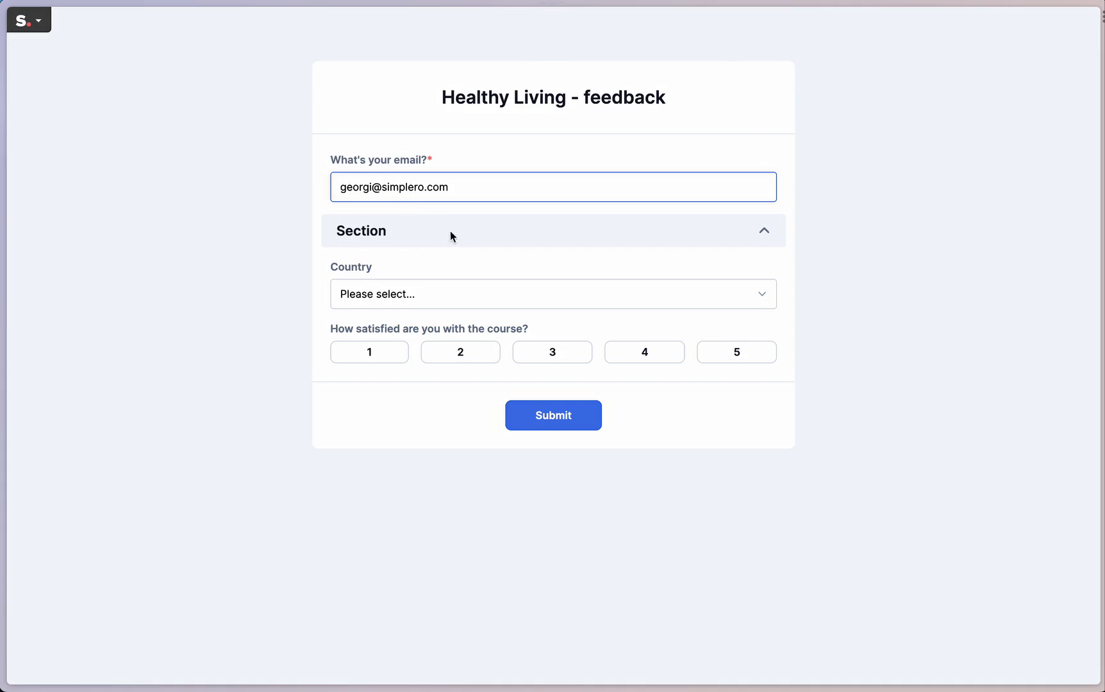
left_click(452, 282)
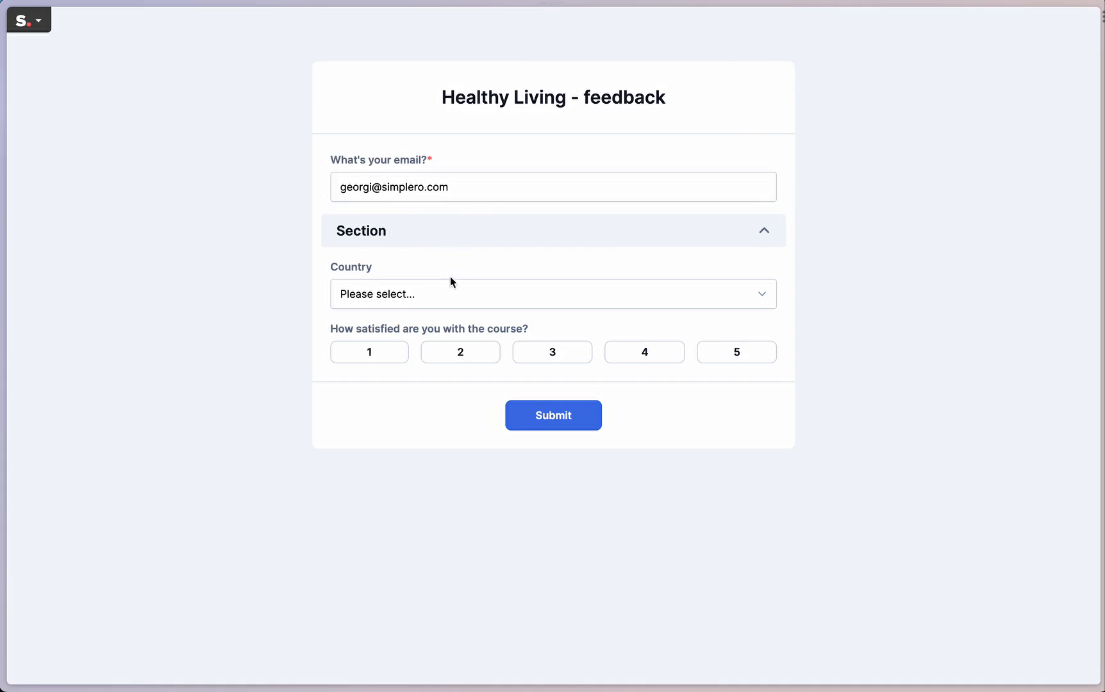
key("b")
key("u")
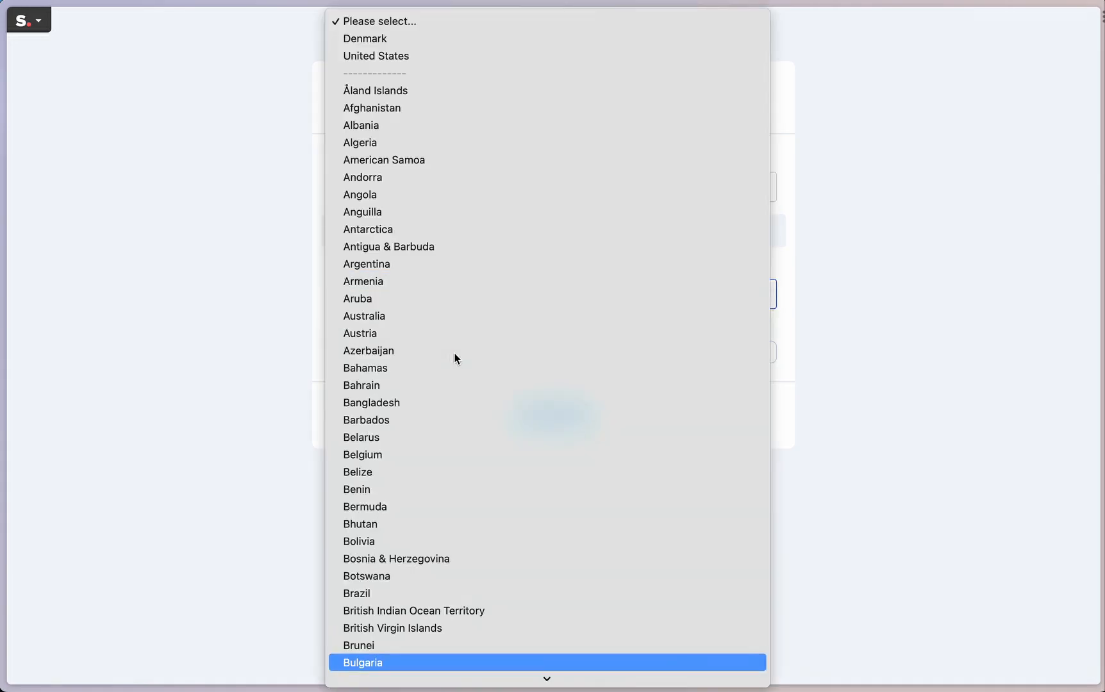
key("Return")
Rate the course satisfaction 1, answer the dislike question with "It didn't have enough practical examples." and submit the survey.
left_click(382, 354)
left_click(428, 448)
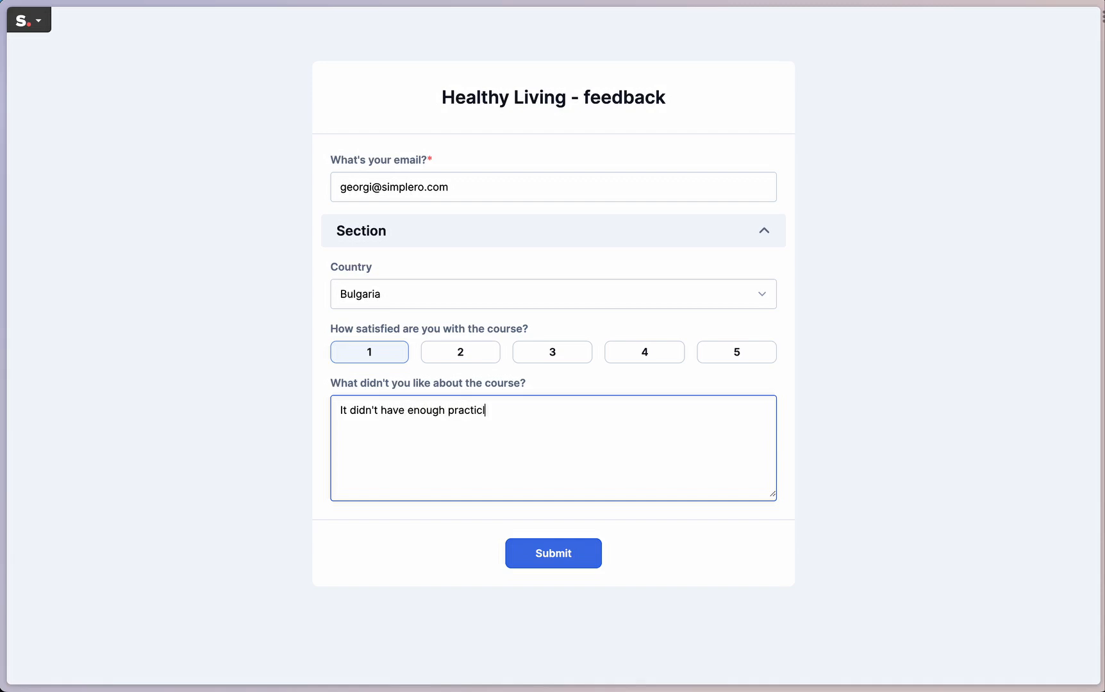
type("al examples.")
left_click(564, 556)
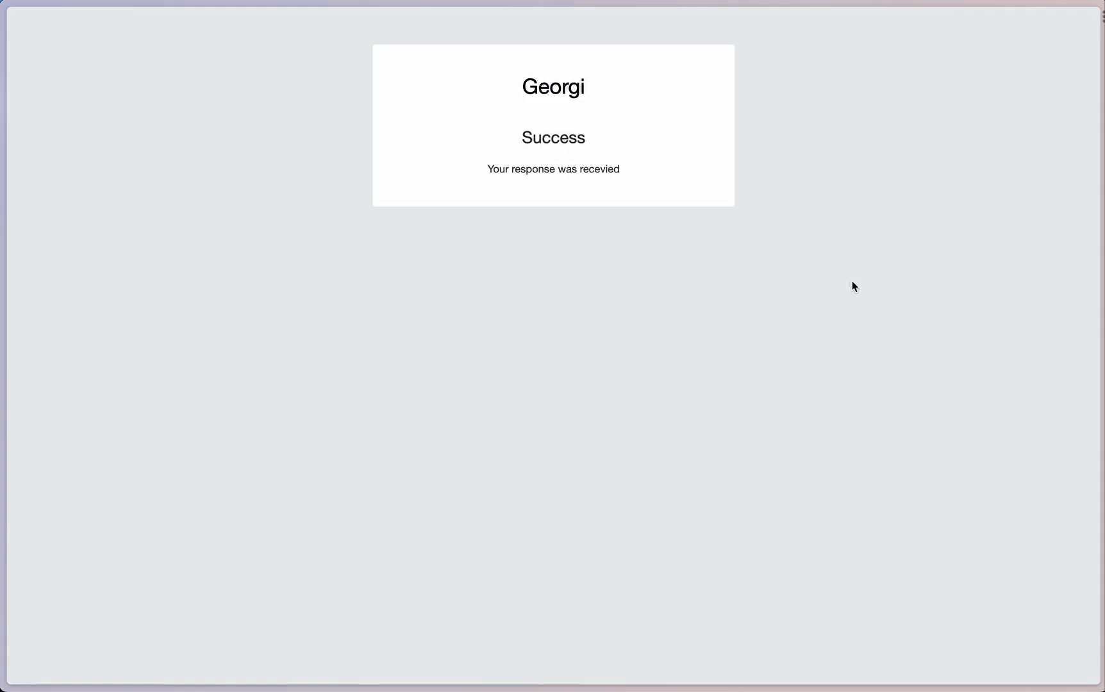
Close the submitted survey page, open the new response from the survey's responses to review its answers, and return to the survey content.
key("super+w")
left_click(600, 74)
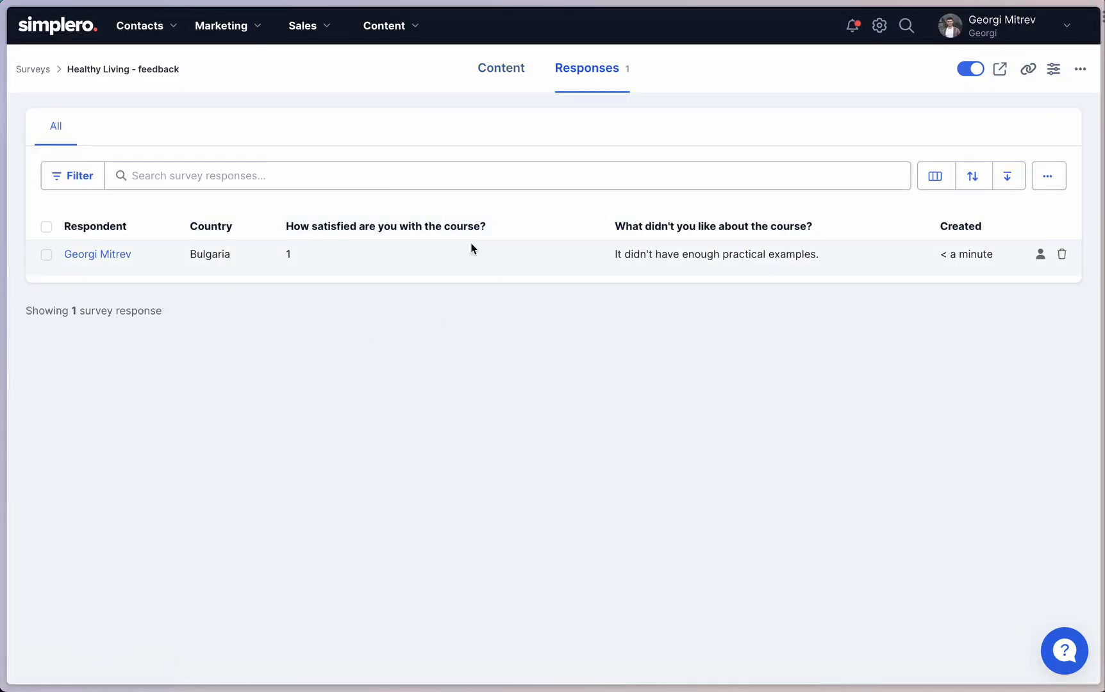
left_click(103, 255)
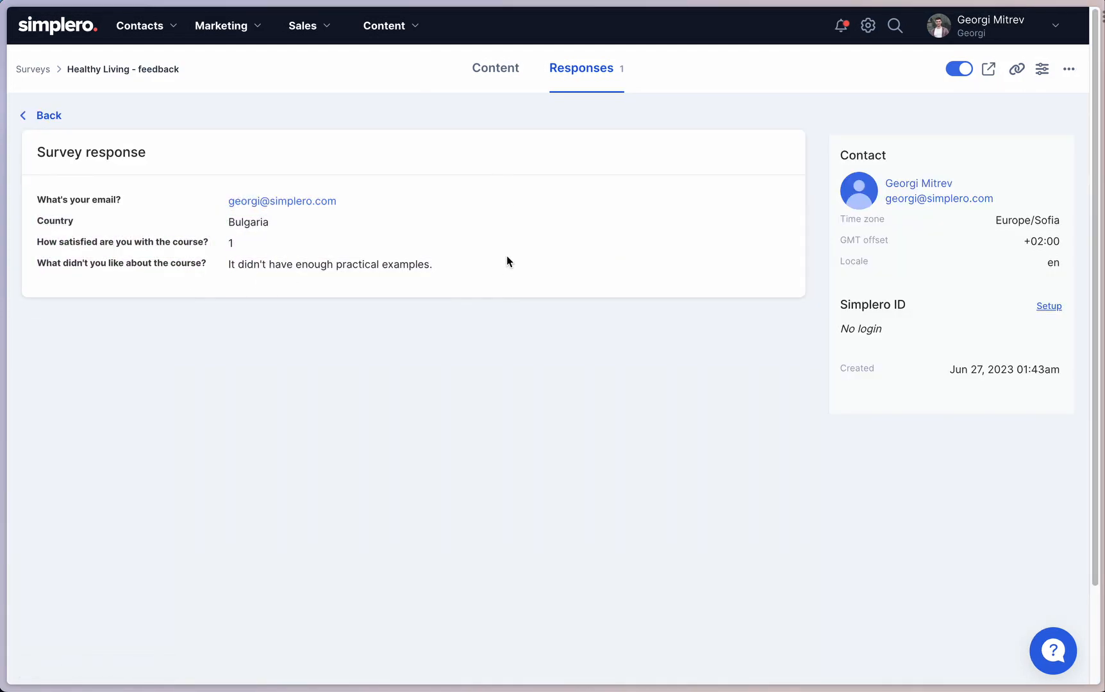
left_click(503, 68)
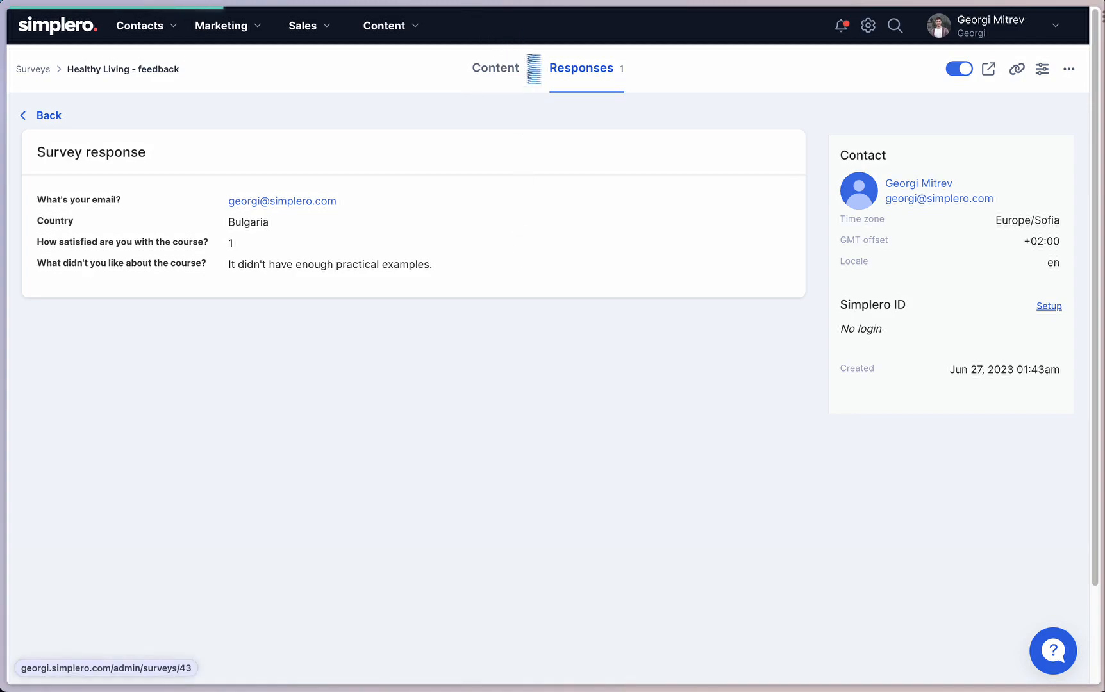